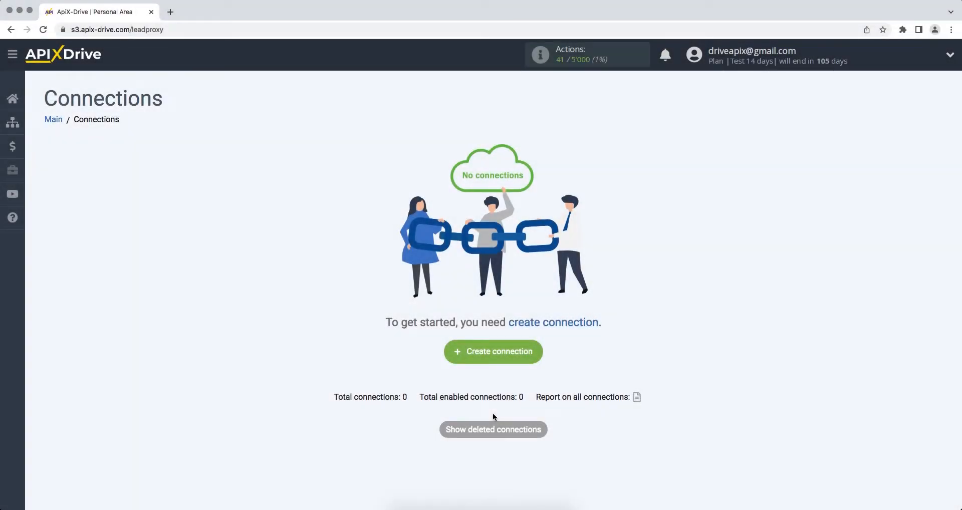
Start a new connection with Salesforce CRM as the data source.
{"action": "left_click", "coordinate": [455, 359]}
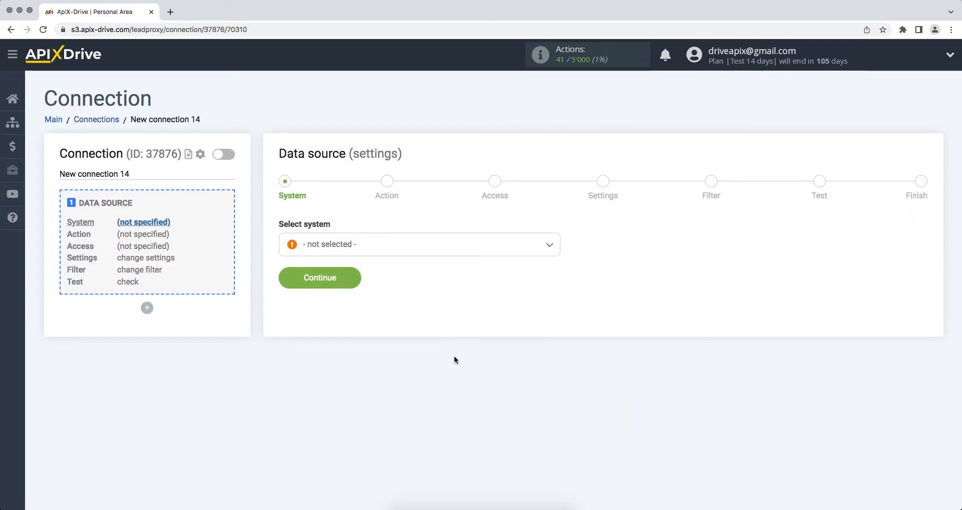
{"action": "left_click", "coordinate": [463, 251]}
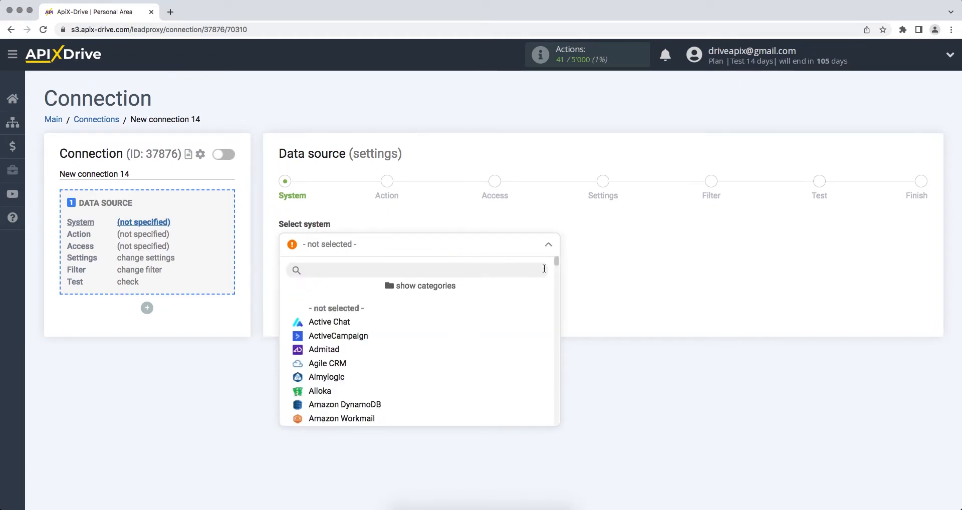
{"action": "left_click_drag", "start_coordinate": [558, 263], "coordinate": [560, 381]}
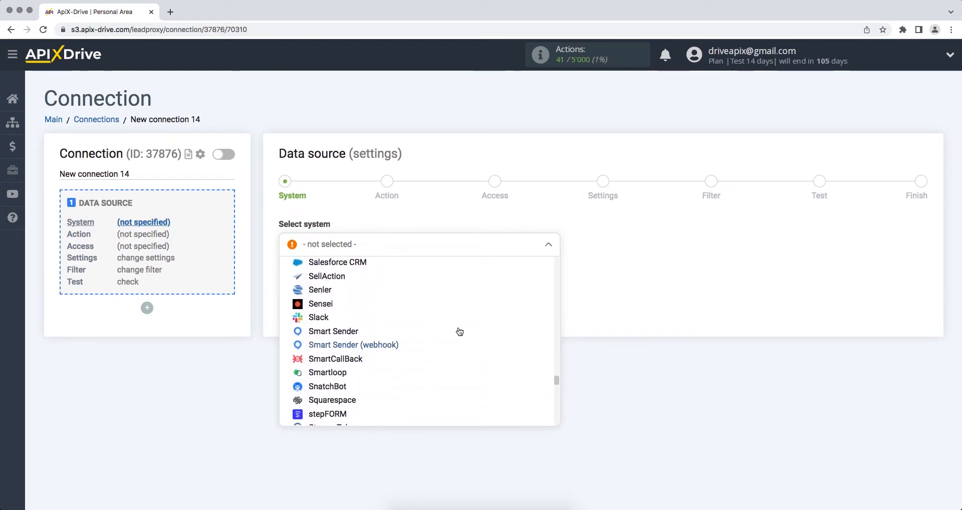
{"action": "left_click", "coordinate": [366, 264]}
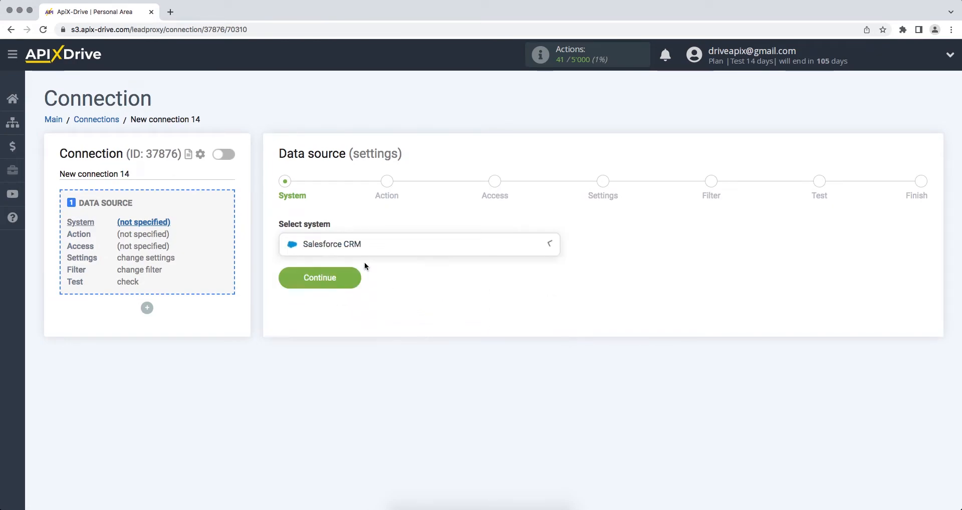
{"action": "left_click", "coordinate": [286, 278]}
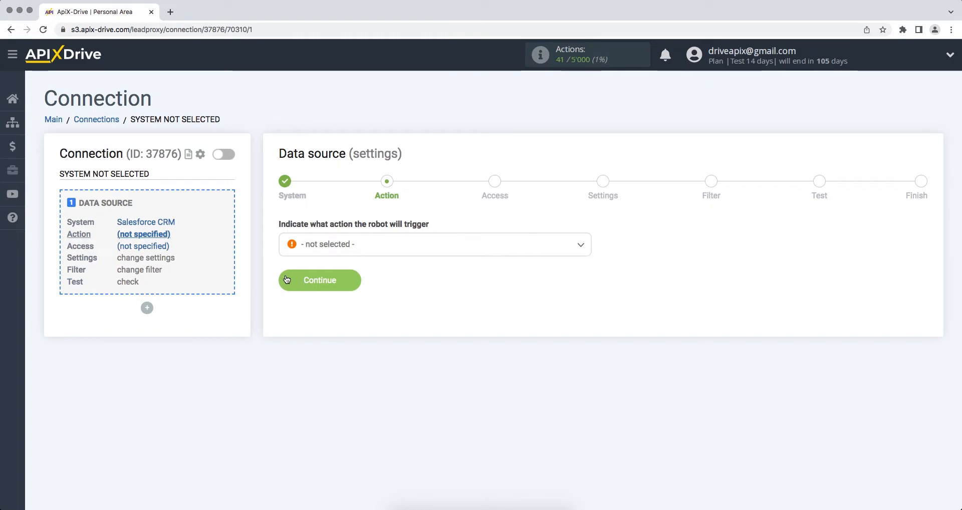
Choose Get Leads (new) as the Salesforce trigger action.
{"action": "left_click", "coordinate": [322, 247]}
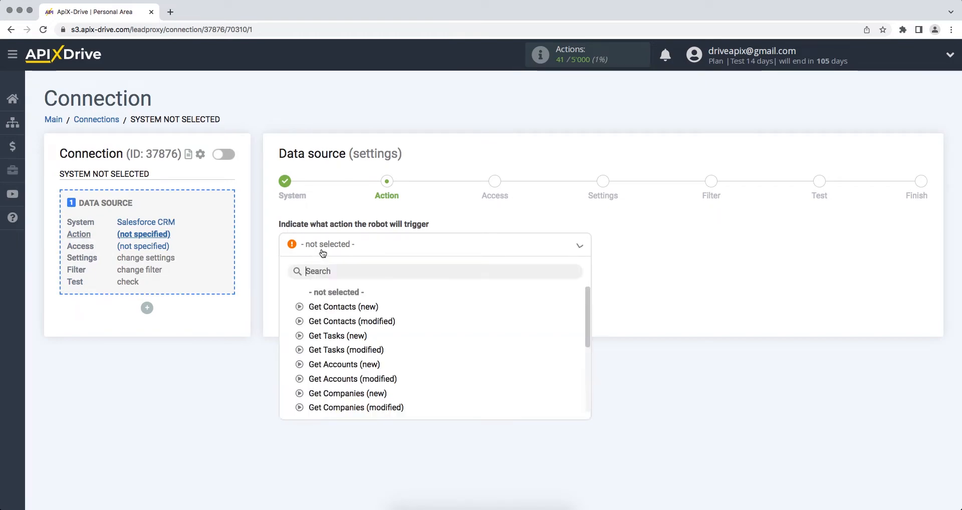
{"action": "left_click_drag", "start_coordinate": [587, 311], "coordinate": [589, 360]}
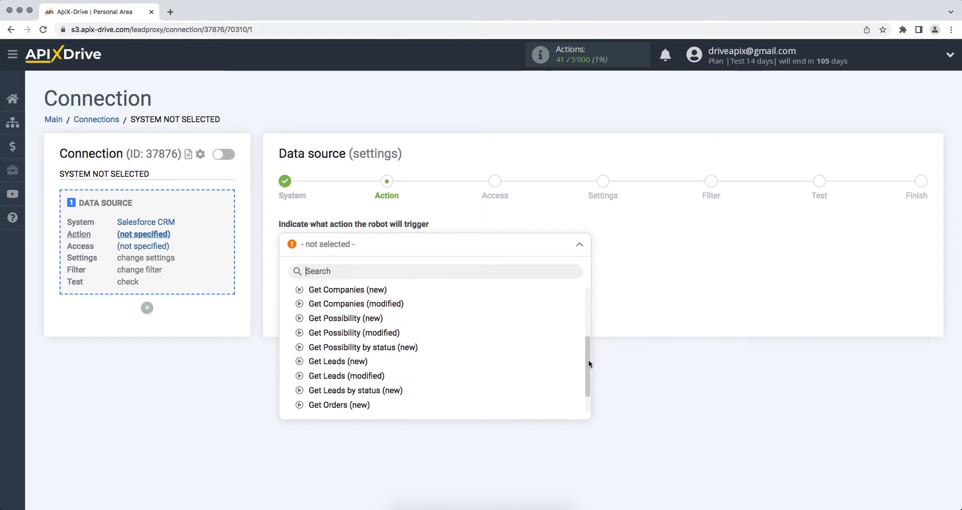
{"action": "left_click", "coordinate": [343, 364]}
{"action": "left_click", "coordinate": [289, 283]}
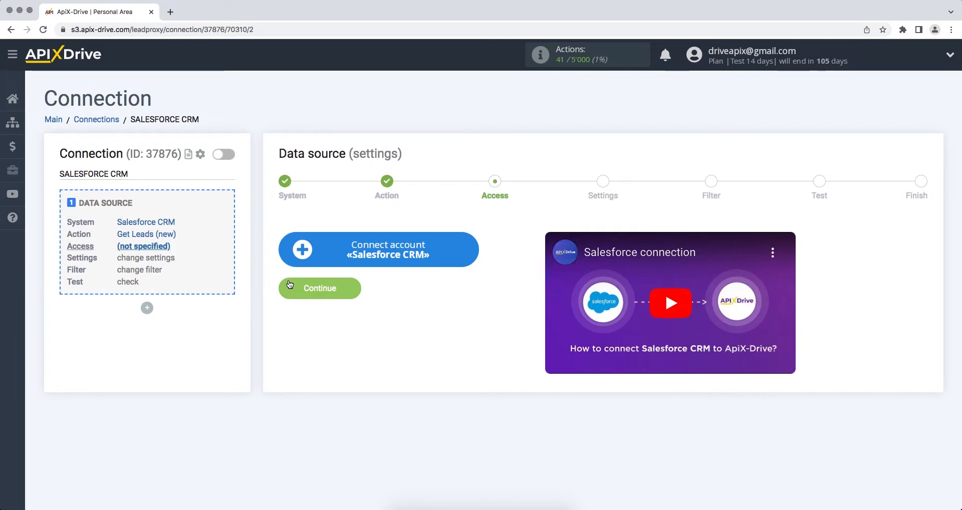
Log in to Salesforce with the account's username and password.
{"action": "left_click", "coordinate": [299, 254]}
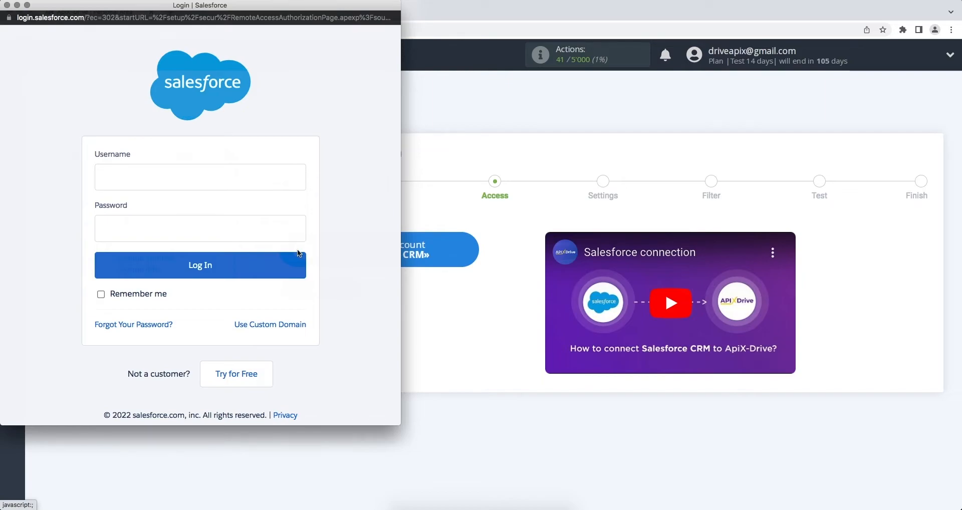
{"action": "left_click", "coordinate": [262, 180]}
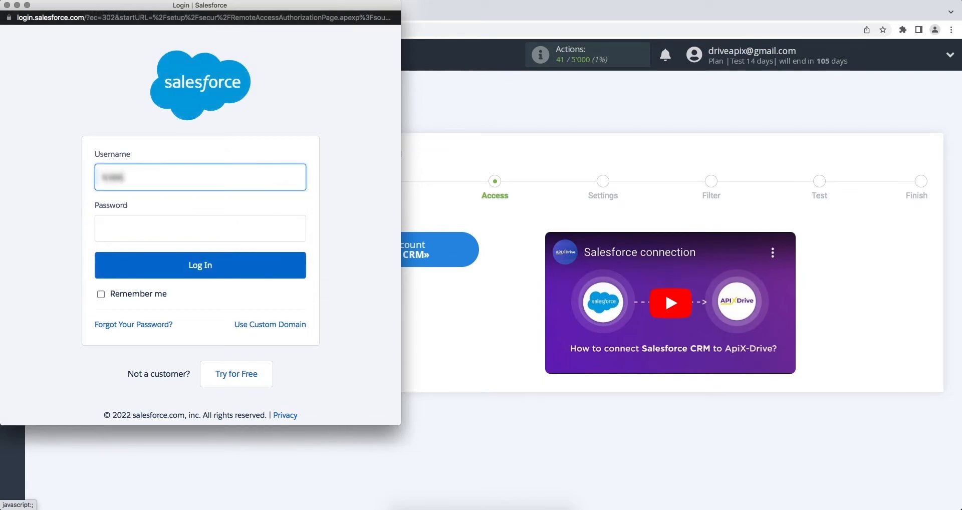
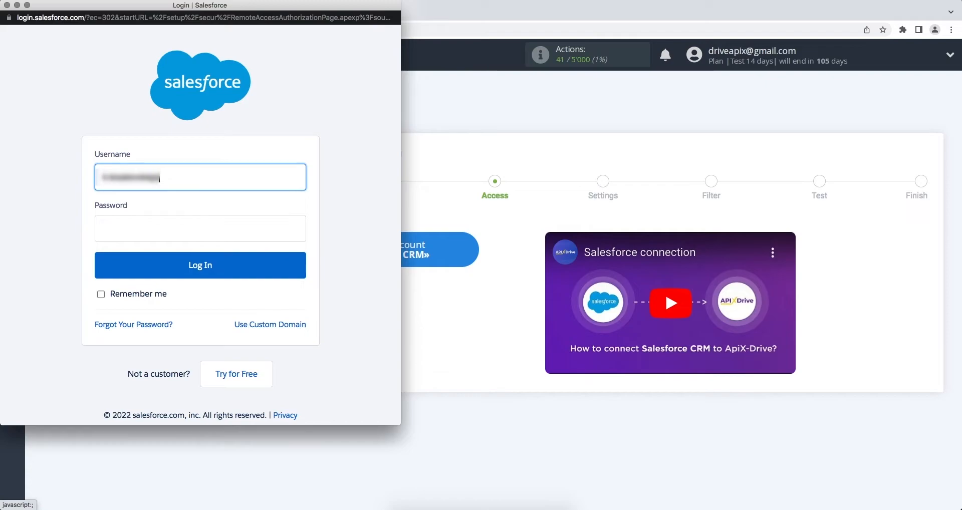
{"action": "left_click", "coordinate": [261, 228]}
{"action": "type", "text": "•••••••••••"}
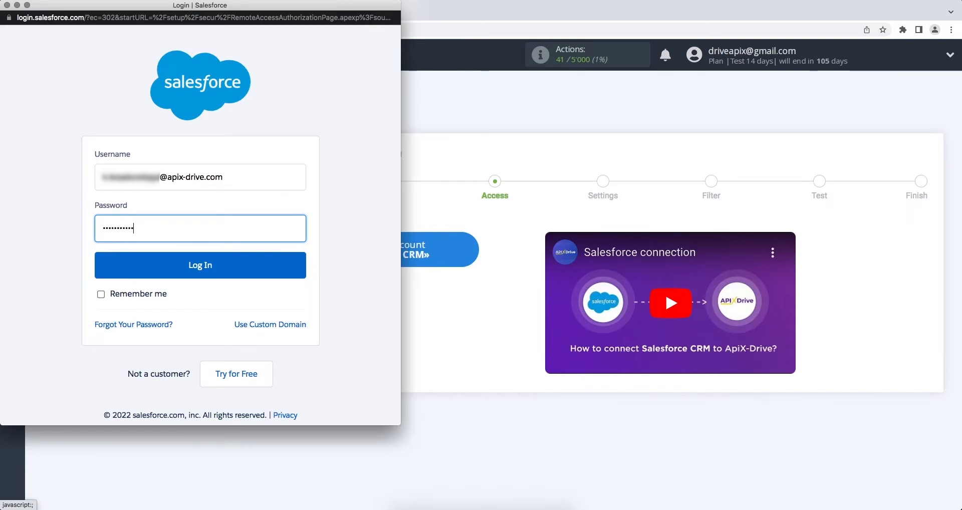
{"action": "left_click", "coordinate": [260, 266]}
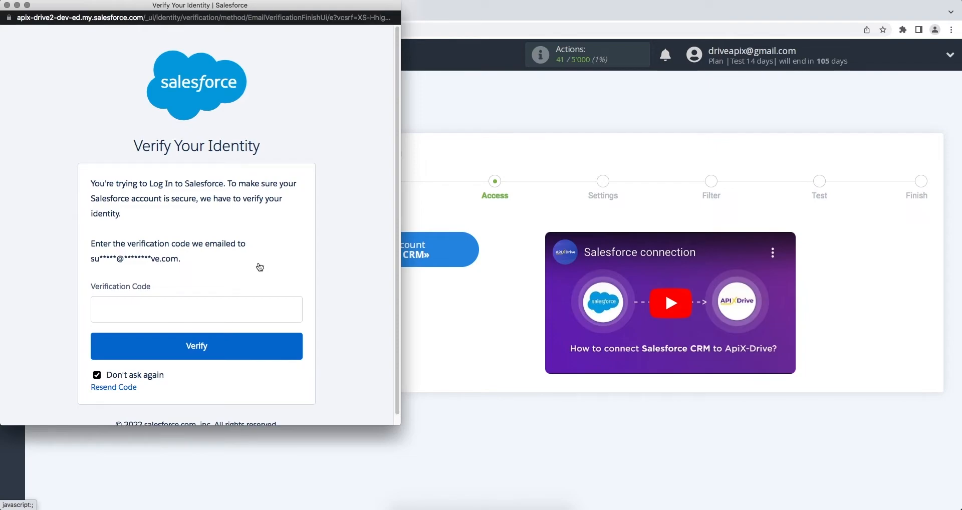
Verify the Salesforce login with the emailed verification code.
{"action": "left_click", "coordinate": [242, 306]}
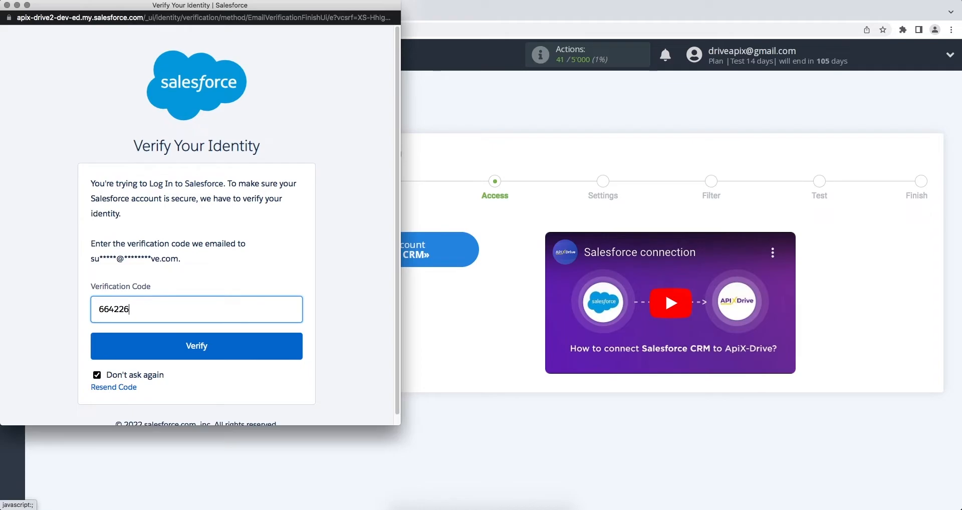
{"action": "left_click", "coordinate": [232, 354]}
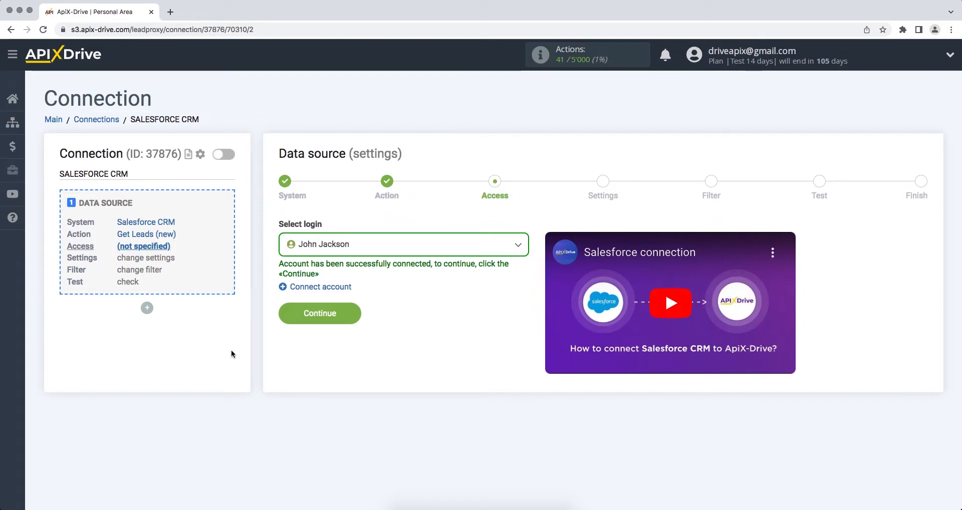
Select the connected Salesforce login, skip settings and filter, and accept the loaded test lead.
{"action": "left_click", "coordinate": [336, 250]}
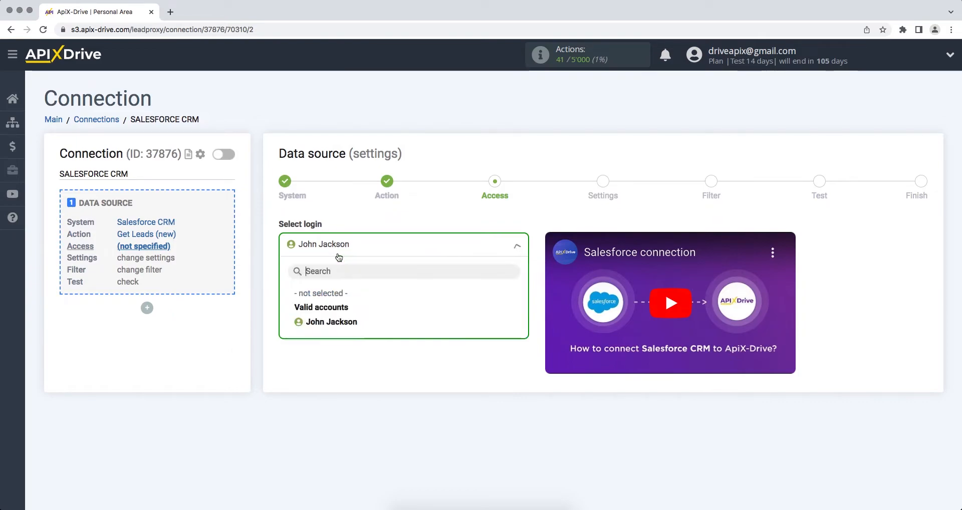
{"action": "left_click", "coordinate": [328, 321]}
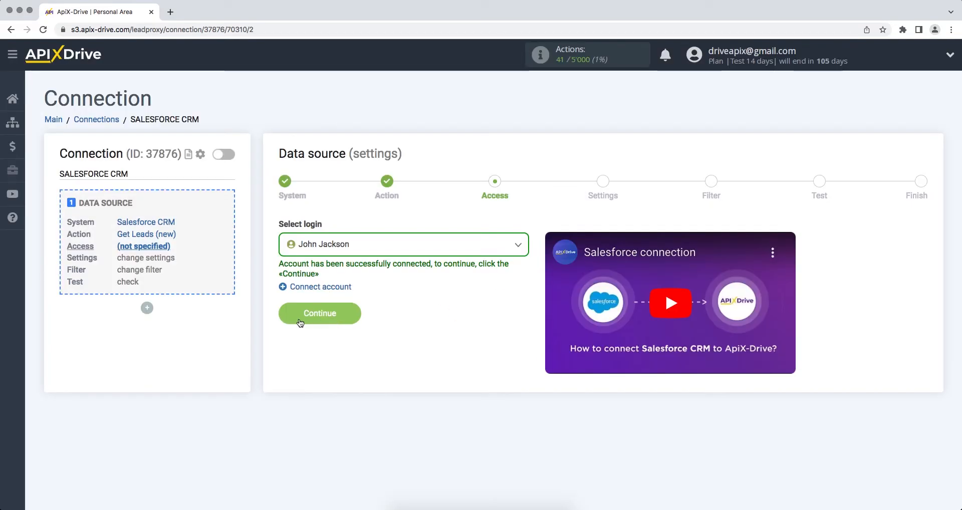
{"action": "left_click", "coordinate": [285, 319]}
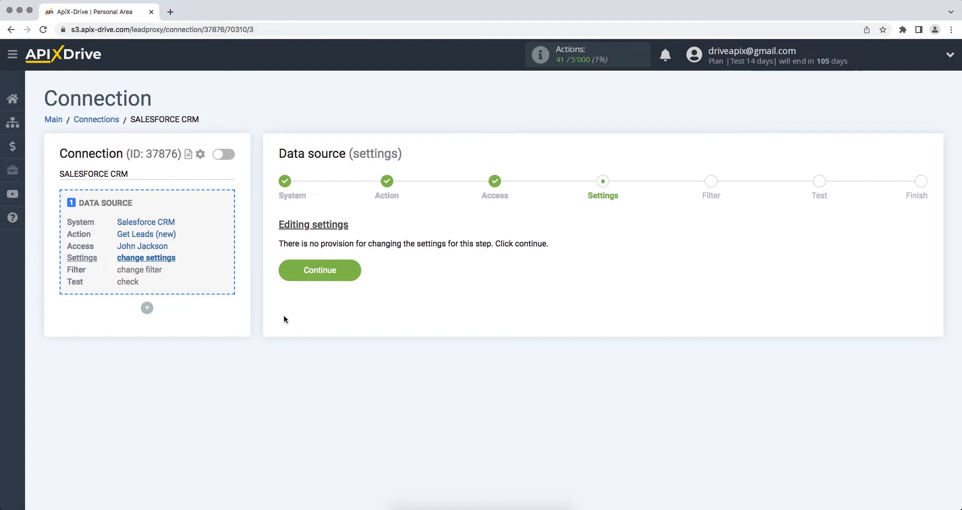
{"action": "left_click", "coordinate": [283, 271]}
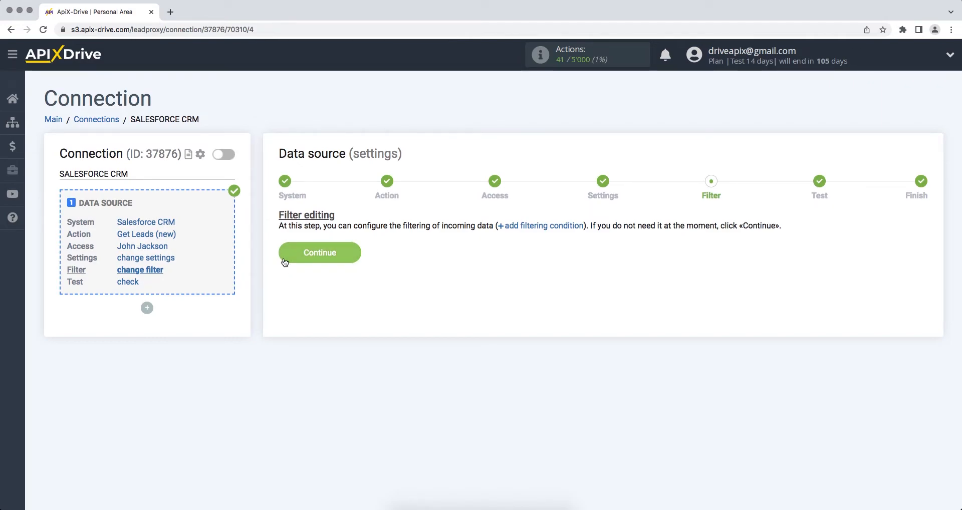
{"action": "left_click", "coordinate": [284, 262]}
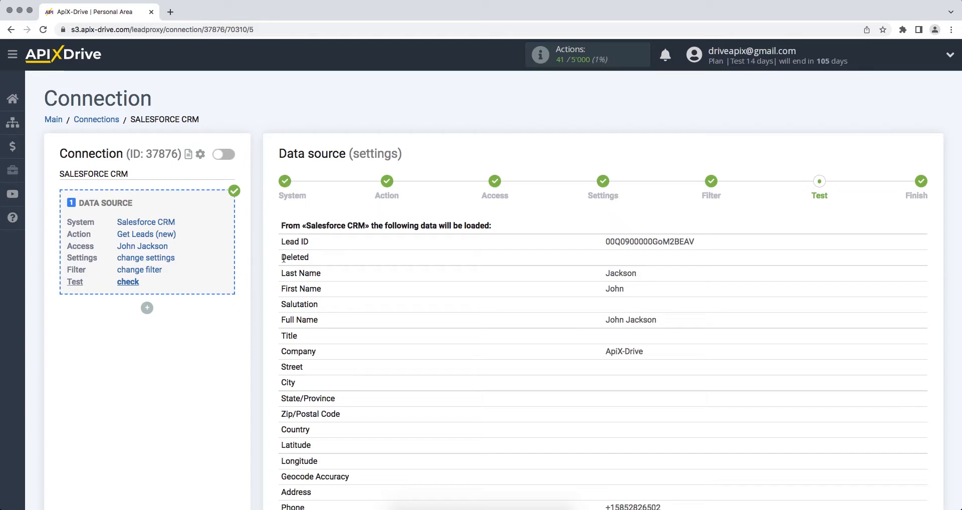
{"action": "scroll", "coordinate": [284, 260], "scroll_direction": "down", "scroll_amount": 15}
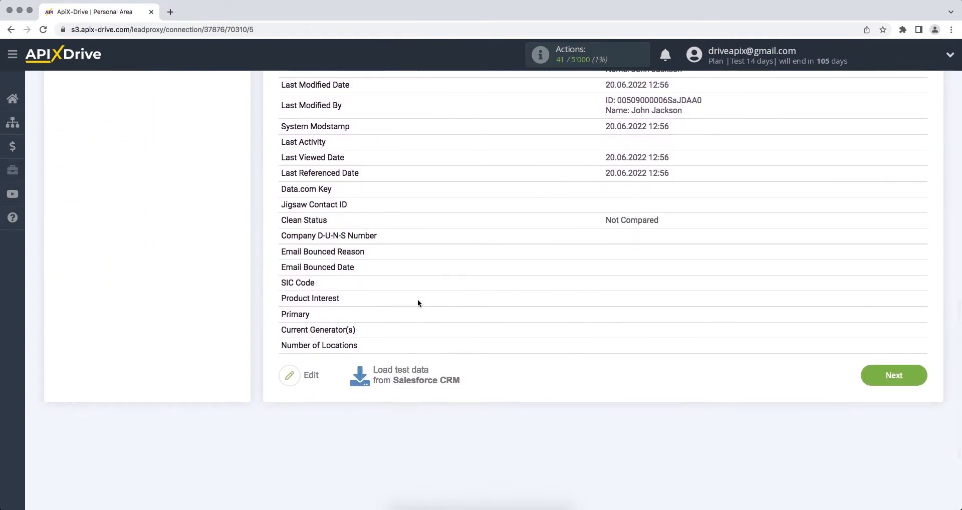
{"action": "left_click", "coordinate": [876, 379]}
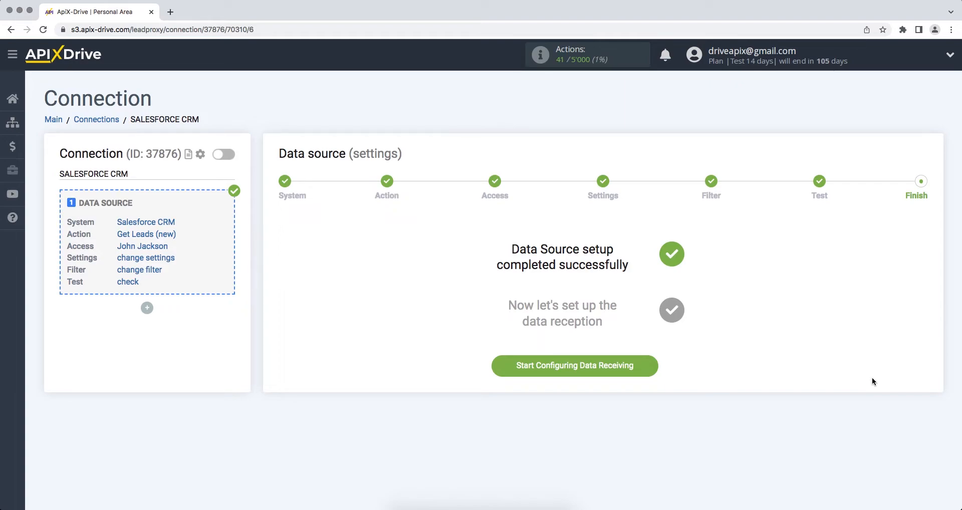
Set Freshworks as the connection's data destination system.
{"action": "left_click", "coordinate": [550, 368]}
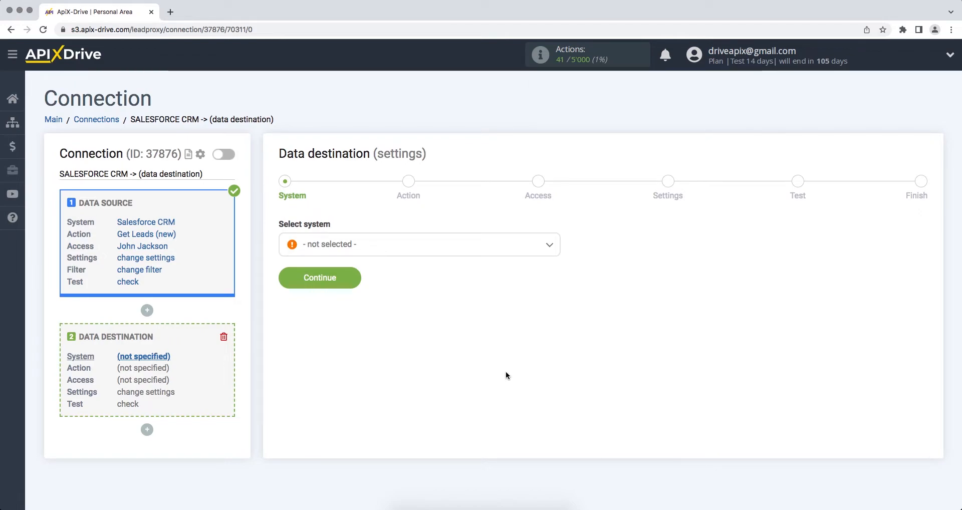
{"action": "left_click", "coordinate": [485, 249]}
{"action": "left_click_drag", "start_coordinate": [557, 263], "coordinate": [558, 296]}
{"action": "left_click", "coordinate": [335, 374]}
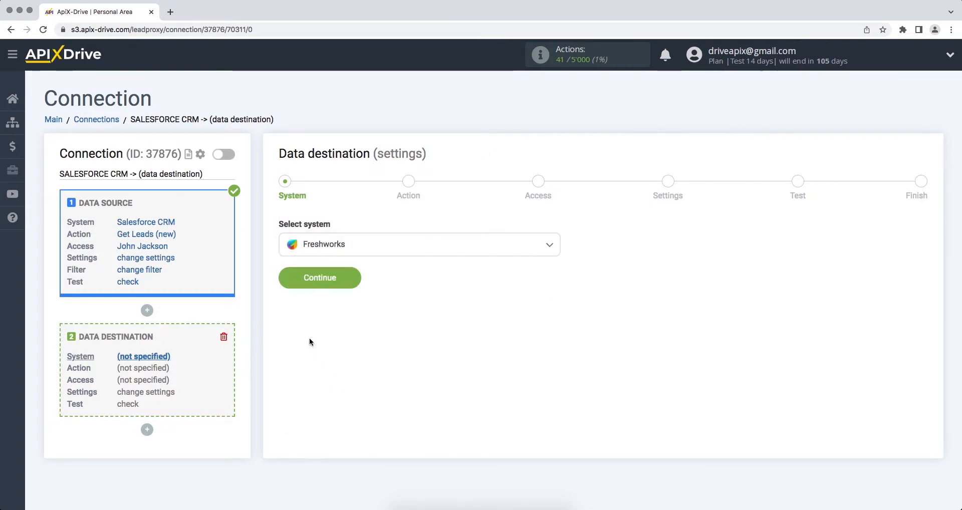
{"action": "left_click", "coordinate": [283, 285]}
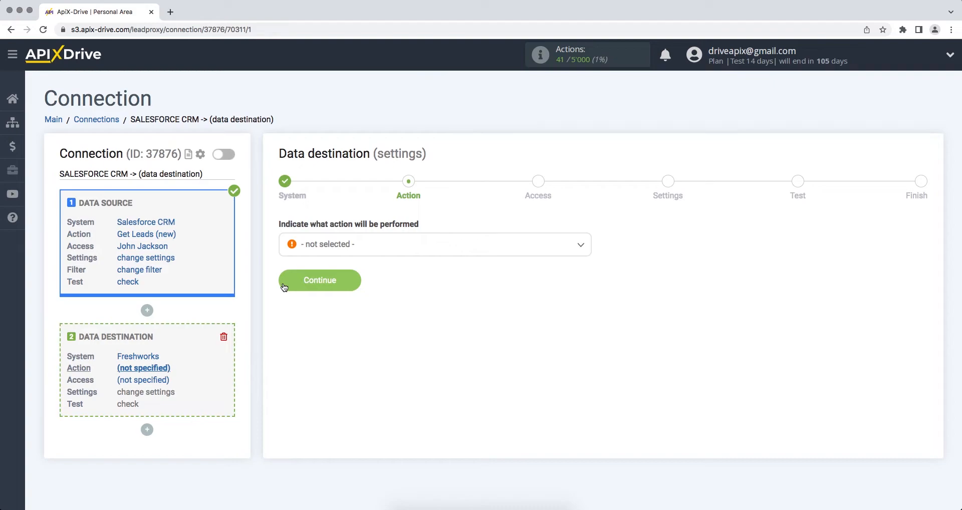
Choose Create Deal as the Freshworks destination action.
{"action": "left_click", "coordinate": [326, 246]}
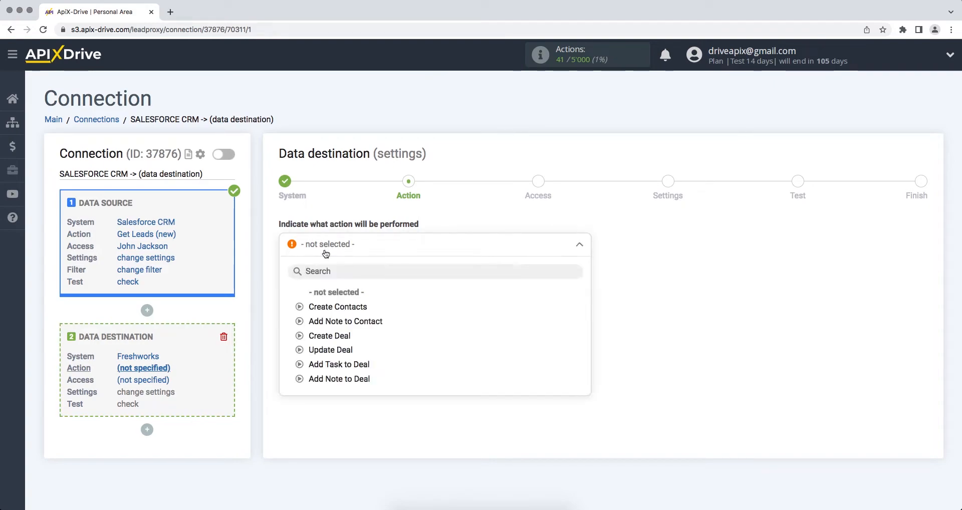
{"action": "left_click", "coordinate": [330, 336]}
{"action": "left_click", "coordinate": [288, 288]}
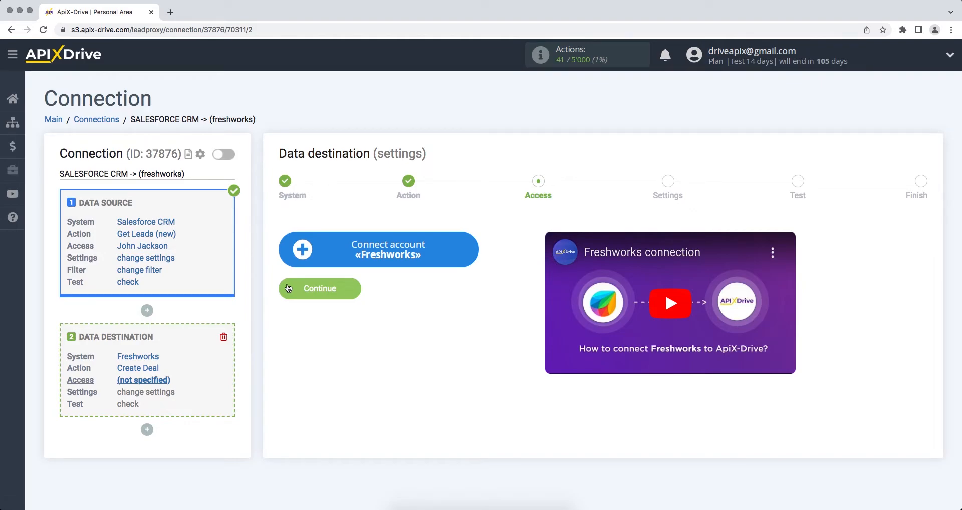
Start the Freshworks account connection and copy the myfreshworks domain from the Freshsales Deals address.
{"action": "left_click", "coordinate": [300, 255]}
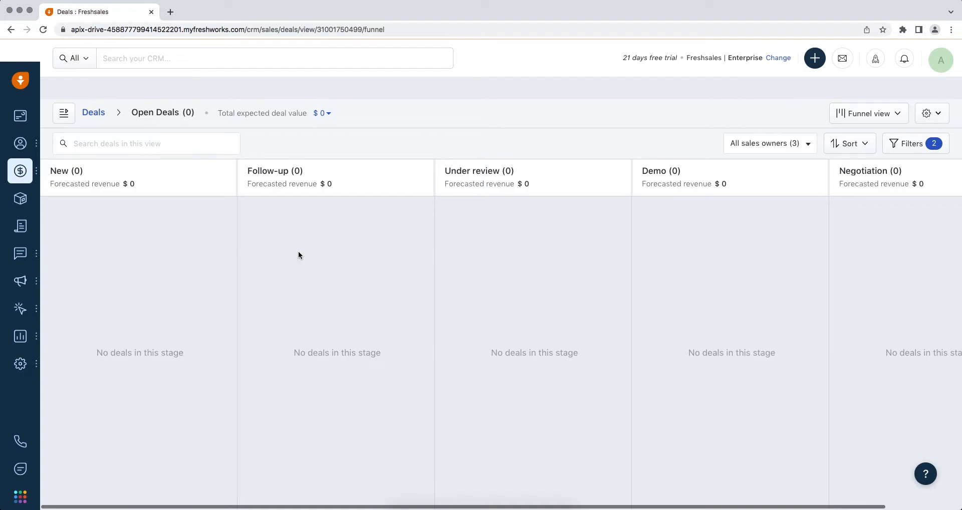
{"action": "left_click", "coordinate": [301, 31]}
{"action": "left_click_drag", "start_coordinate": [268, 29], "coordinate": [94, 30]}
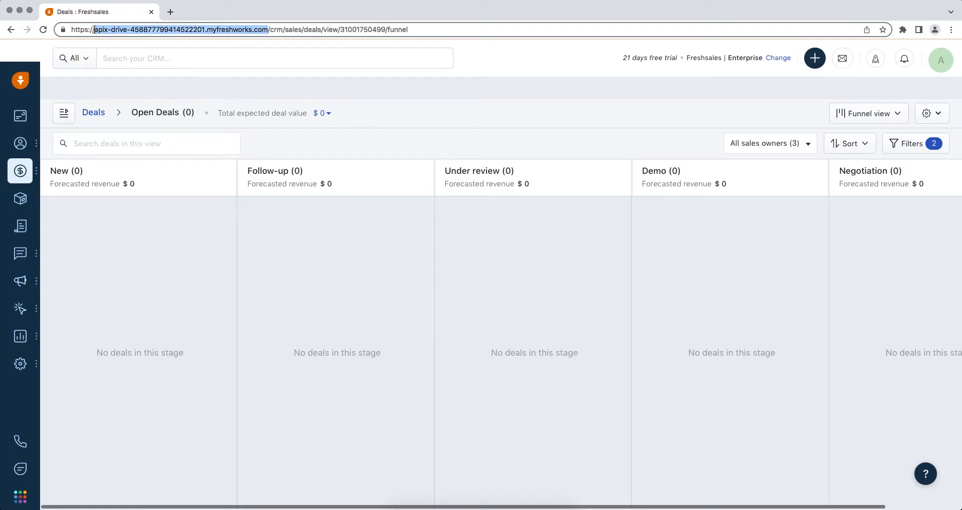
{"action": "right_click", "coordinate": [94, 30]}
{"action": "left_click", "coordinate": [125, 87]}
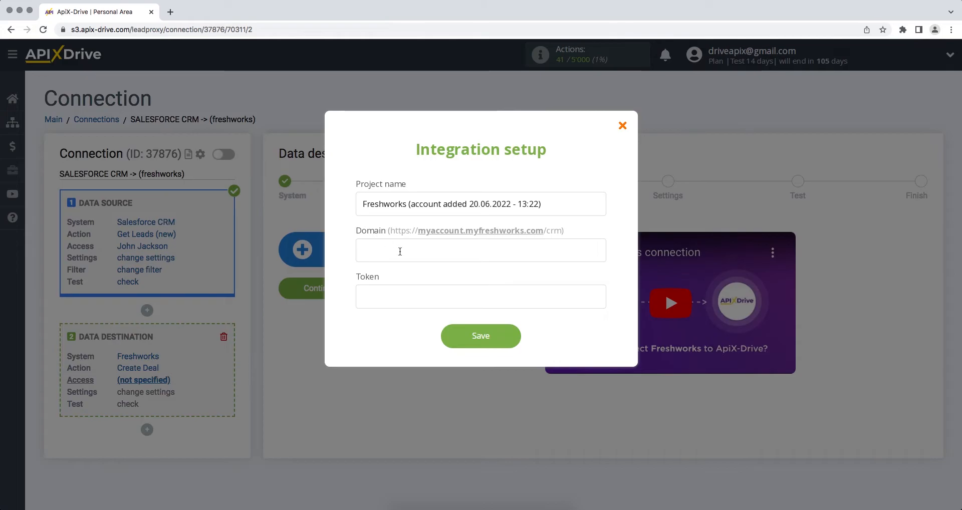
Paste the Freshsales domain into the integration setup's Domain field.
{"action": "right_click", "coordinate": [400, 250]}
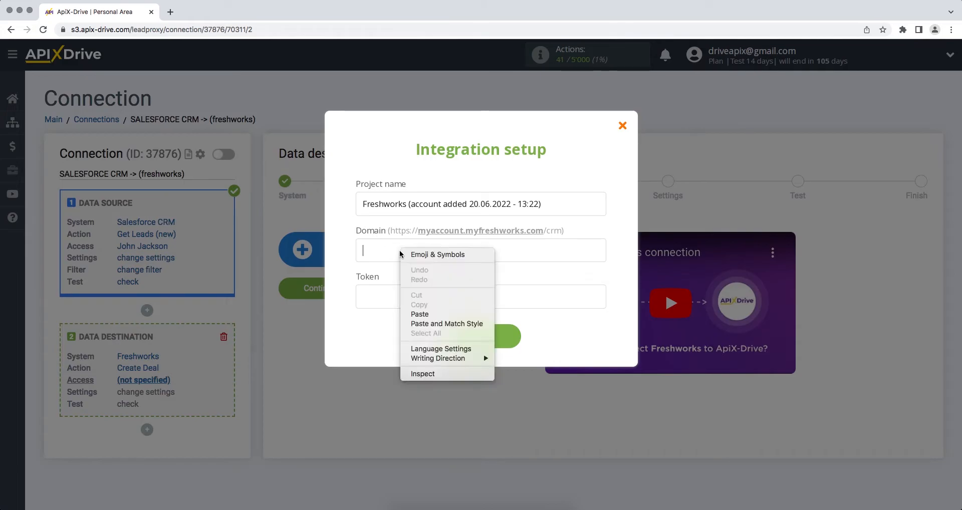
{"action": "left_click", "coordinate": [416, 314]}
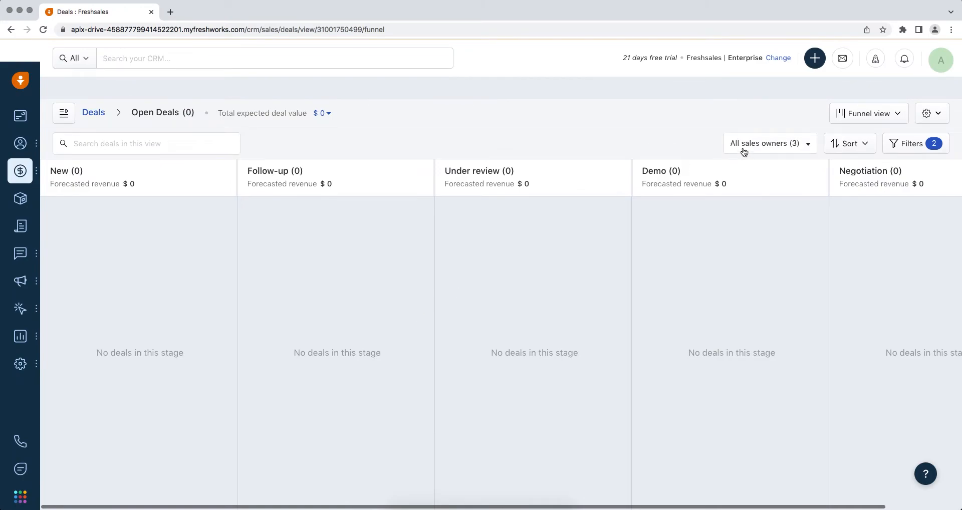
{"action": "left_click", "coordinate": [937, 73]}
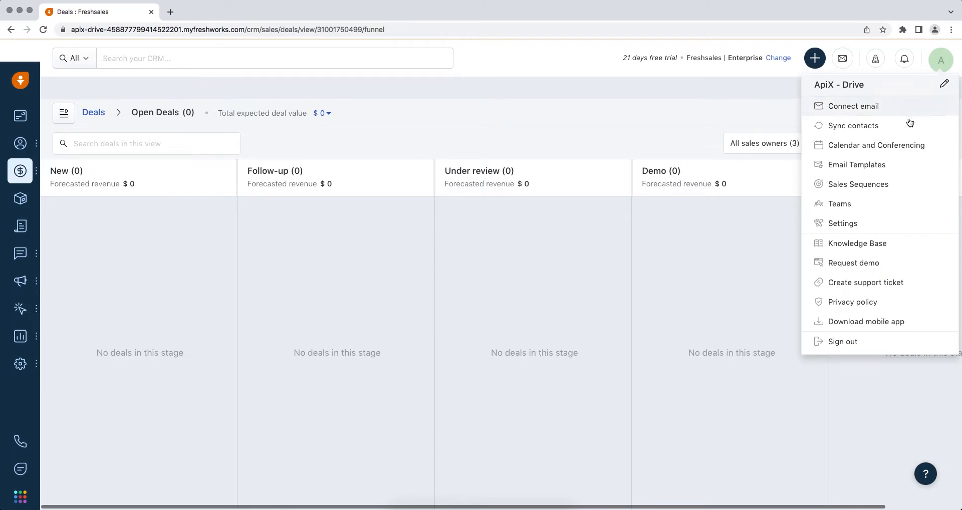
Copy the API key from Freshsales Personal Settings' API Settings page.
{"action": "left_click", "coordinate": [885, 227]}
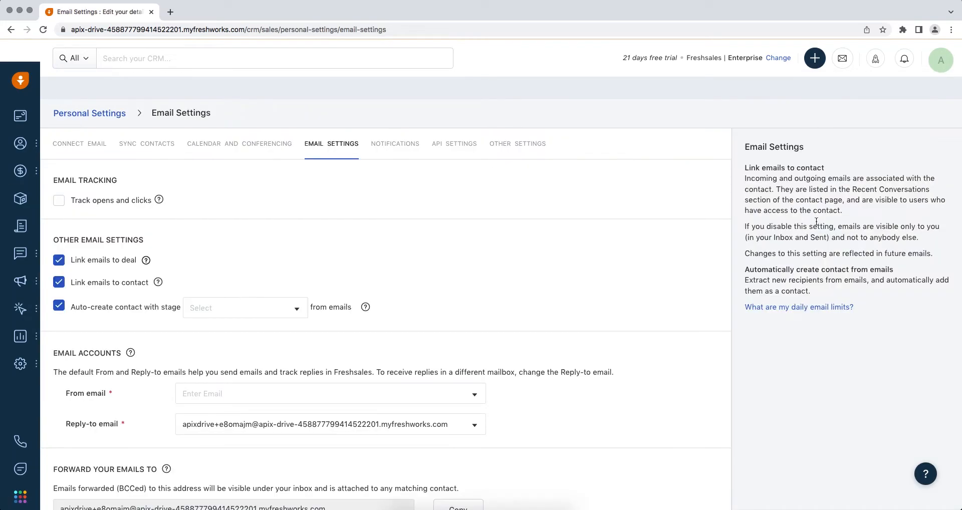
{"action": "left_click", "coordinate": [464, 146]}
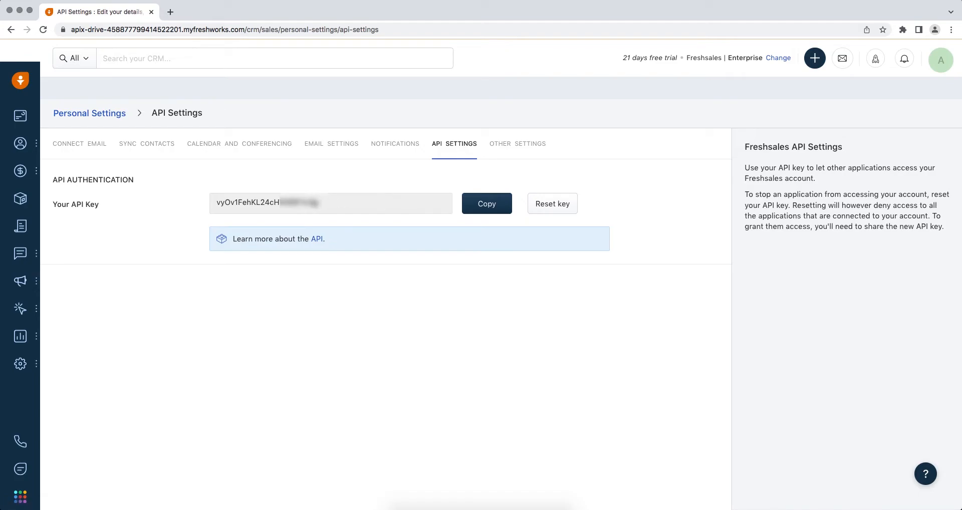
{"action": "double_click", "coordinate": [216, 208]}
{"action": "right_click", "coordinate": [227, 204]}
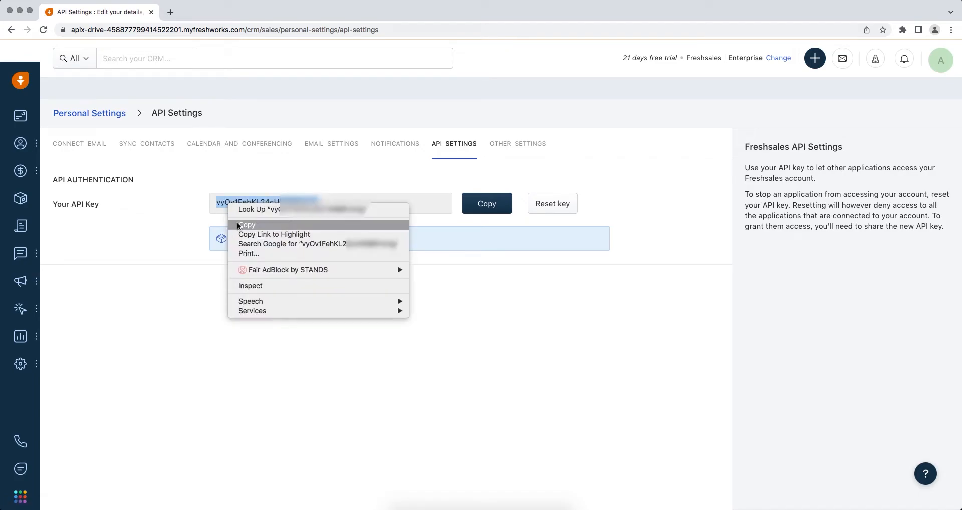
{"action": "left_click", "coordinate": [238, 225]}
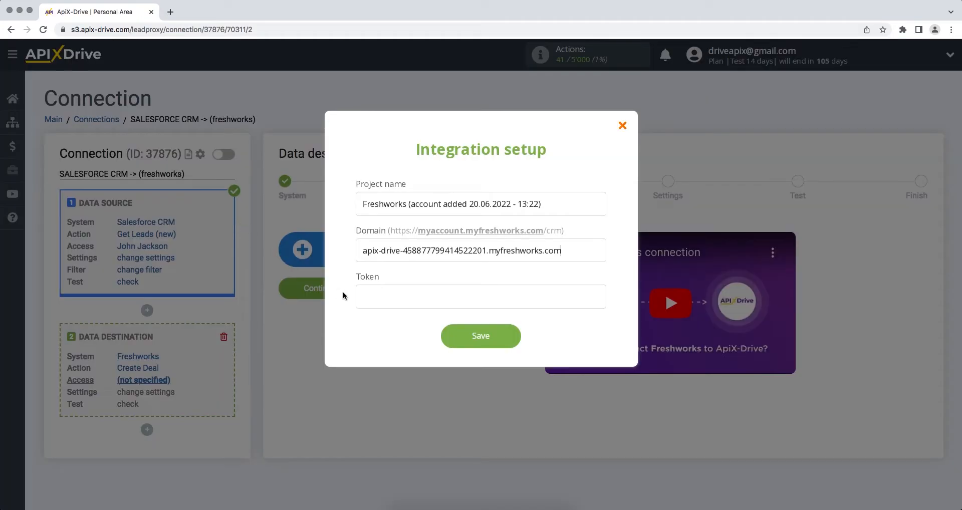
Paste the API key as the Token, save, and select the new Freshworks login.
{"action": "right_click", "coordinate": [357, 293]}
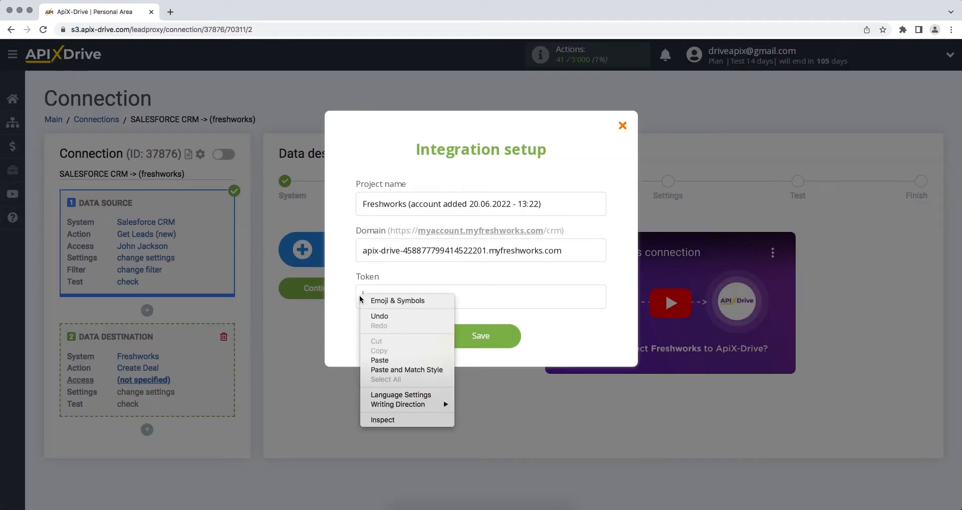
{"action": "left_click", "coordinate": [376, 357]}
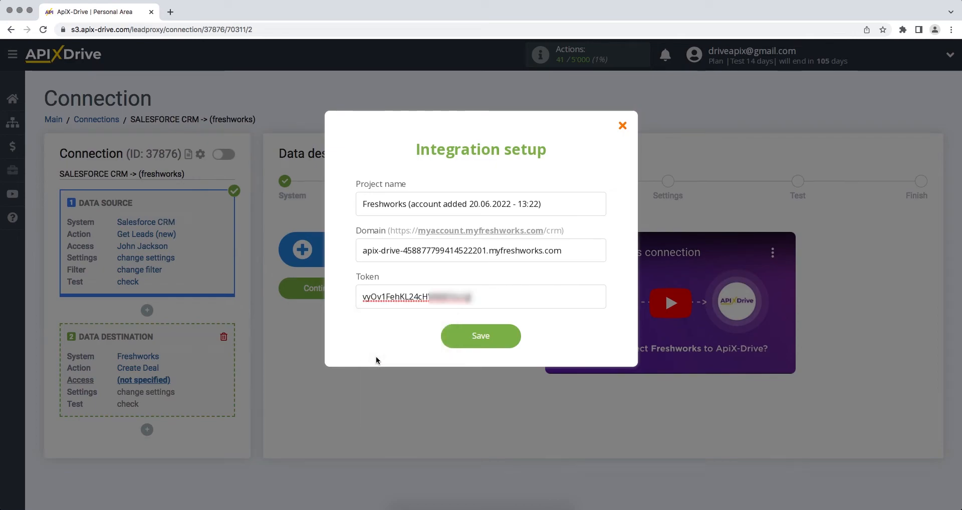
{"action": "left_click", "coordinate": [441, 339]}
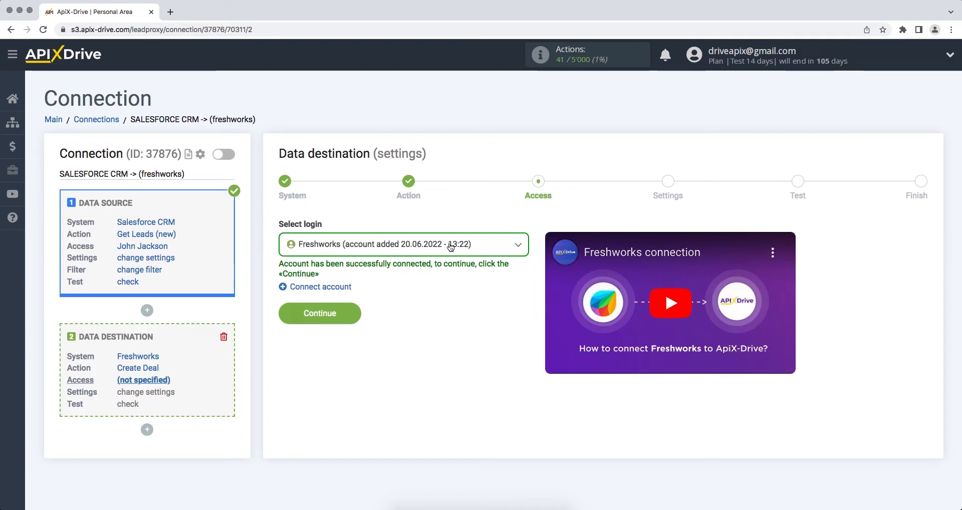
{"action": "left_click", "coordinate": [452, 245]}
{"action": "left_click", "coordinate": [441, 316]}
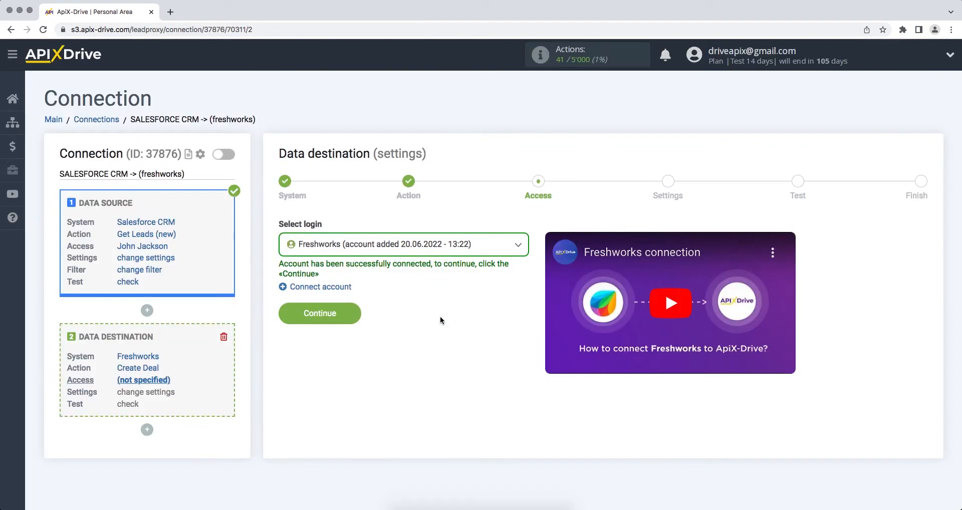
Map the deal contact's E-mail field to the Salesforce lead's Email.
{"action": "left_click", "coordinate": [286, 318]}
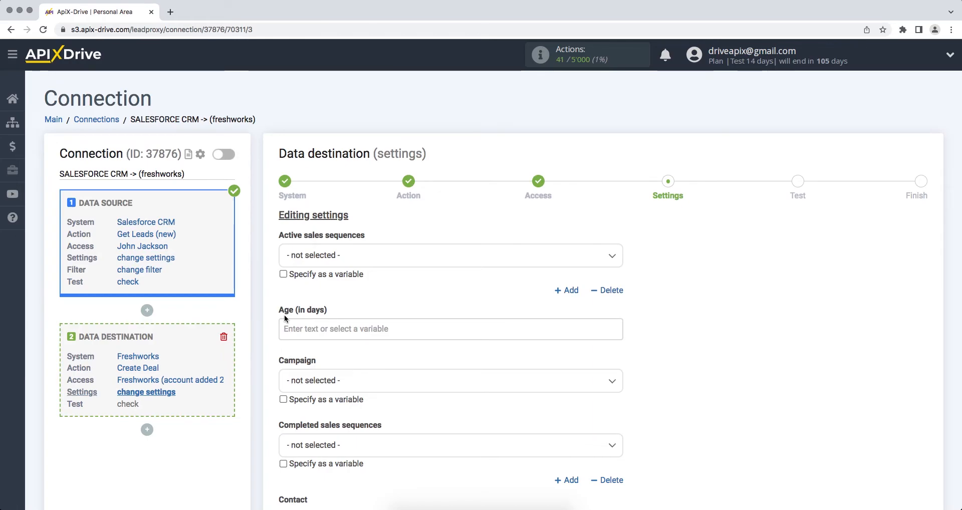
{"action": "scroll", "coordinate": [285, 318], "scroll_direction": "down", "scroll_amount": 2}
{"action": "scroll", "coordinate": [285, 319], "scroll_direction": "down", "scroll_amount": 2}
{"action": "left_click", "coordinate": [299, 399]}
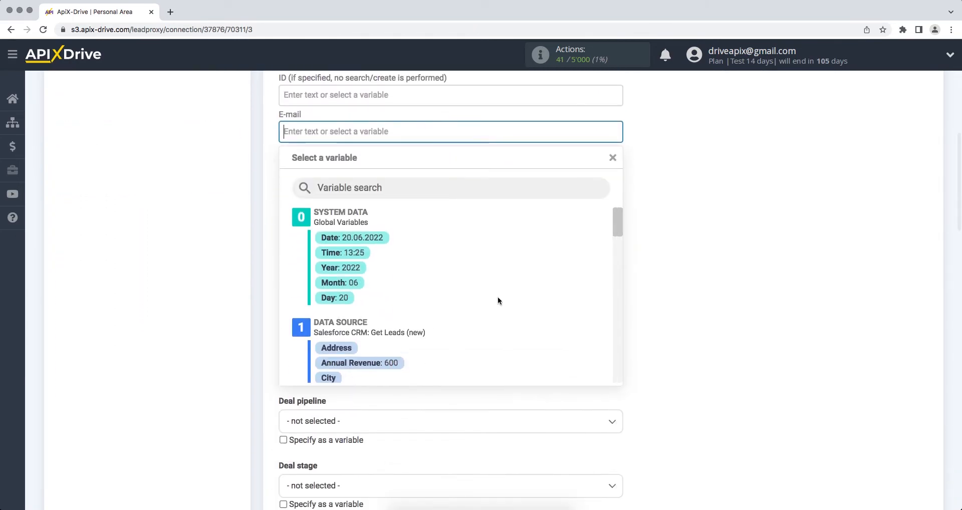
{"action": "left_click_drag", "start_coordinate": [621, 228], "coordinate": [593, 286]}
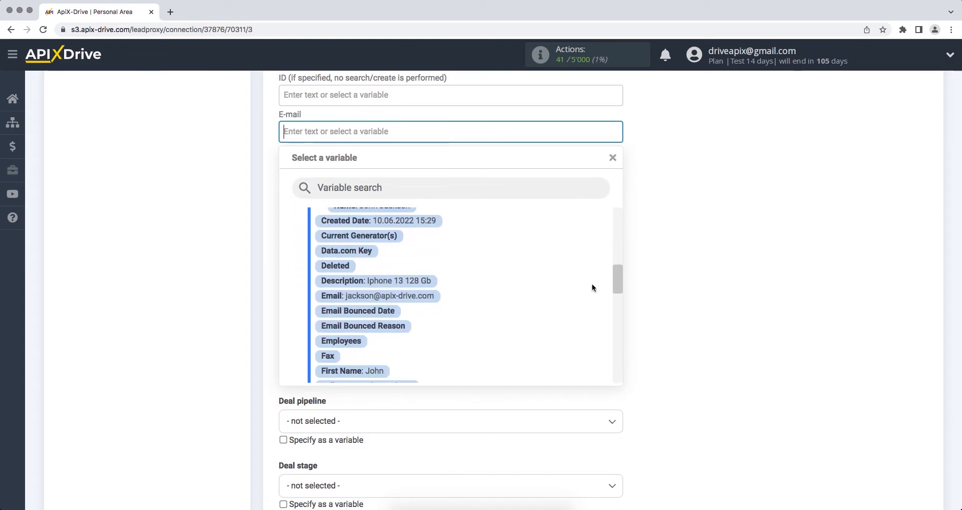
{"action": "left_click", "coordinate": [401, 301]}
Map First name and Last name to the lead's First Name and Last Name.
{"action": "left_click", "coordinate": [378, 167]}
{"action": "left_click_drag", "start_coordinate": [614, 217], "coordinate": [614, 290]}
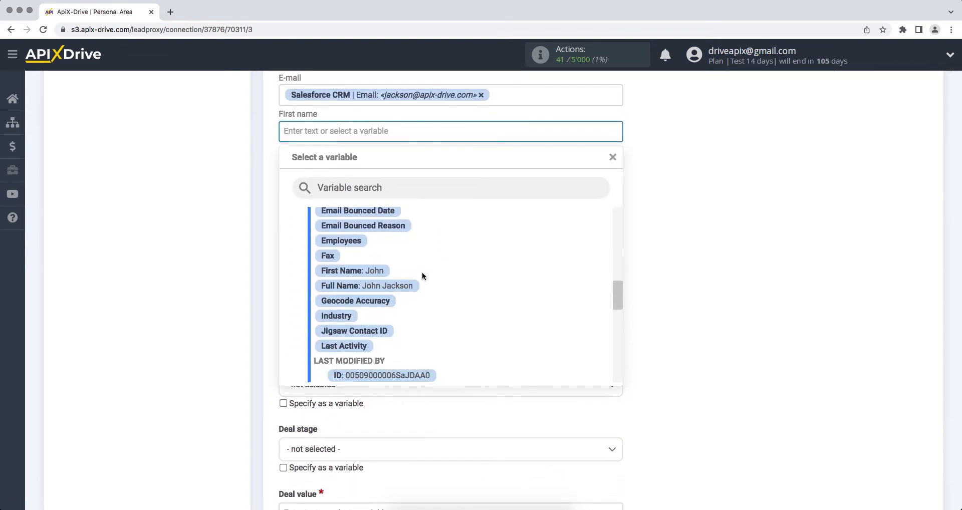
{"action": "left_click", "coordinate": [372, 269]}
{"action": "left_click", "coordinate": [381, 168]}
{"action": "left_click_drag", "start_coordinate": [614, 216], "coordinate": [621, 316]}
{"action": "left_click", "coordinate": [369, 311]}
Map Phone to the lead's phone number and begin filling the Deal value field.
{"action": "left_click", "coordinate": [381, 166]}
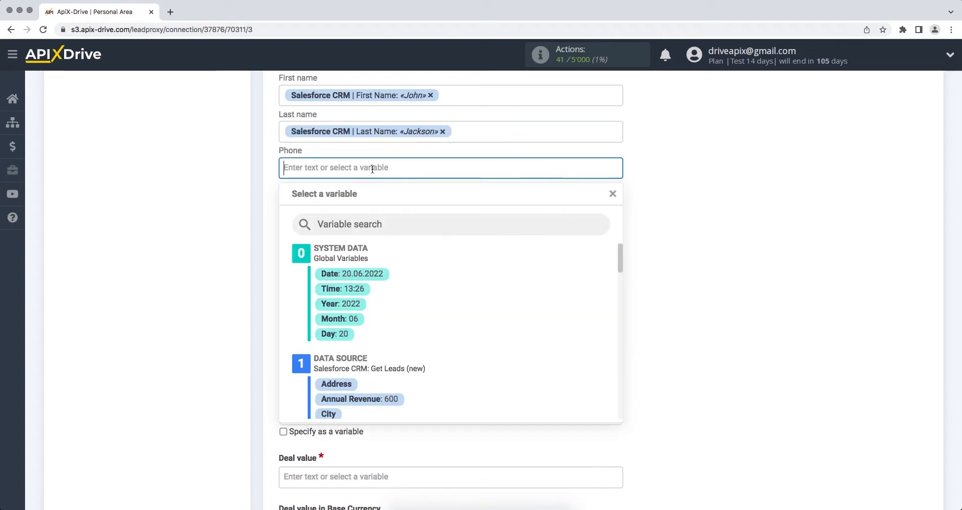
{"action": "left_click_drag", "start_coordinate": [619, 215], "coordinate": [616, 344]}
{"action": "left_click", "coordinate": [392, 290]}
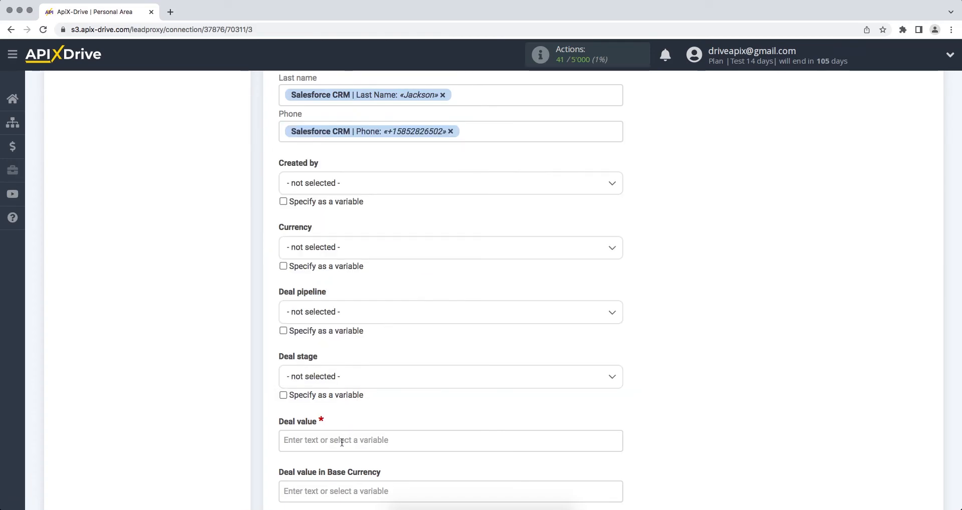
{"action": "left_click", "coordinate": [397, 440]}
{"action": "scroll", "coordinate": [386, 359], "scroll_direction": "down", "scroll_amount": 3}
Name the deal 'New lead from Salesforce CRM' plus the lead's First Name, then proceed to testing.
{"action": "left_click", "coordinate": [348, 419]}
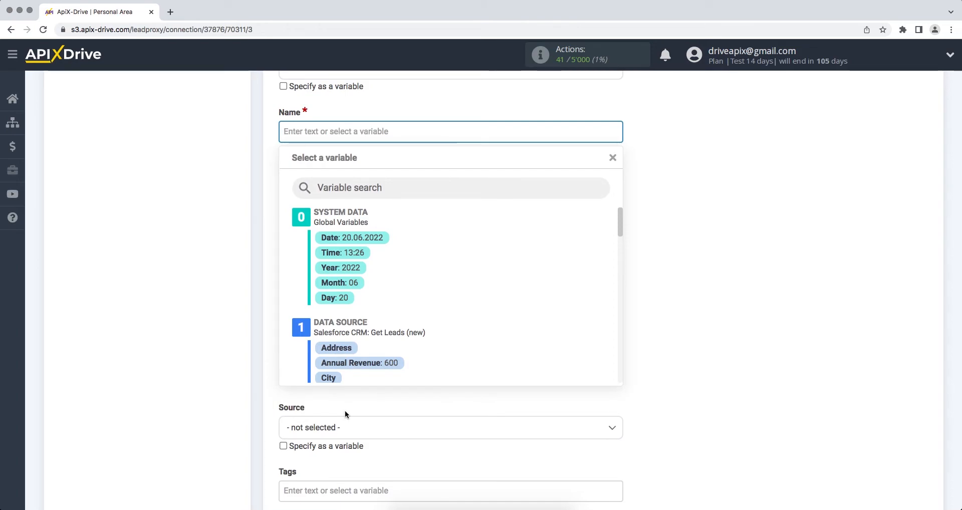
{"action": "type", "text": "N"}
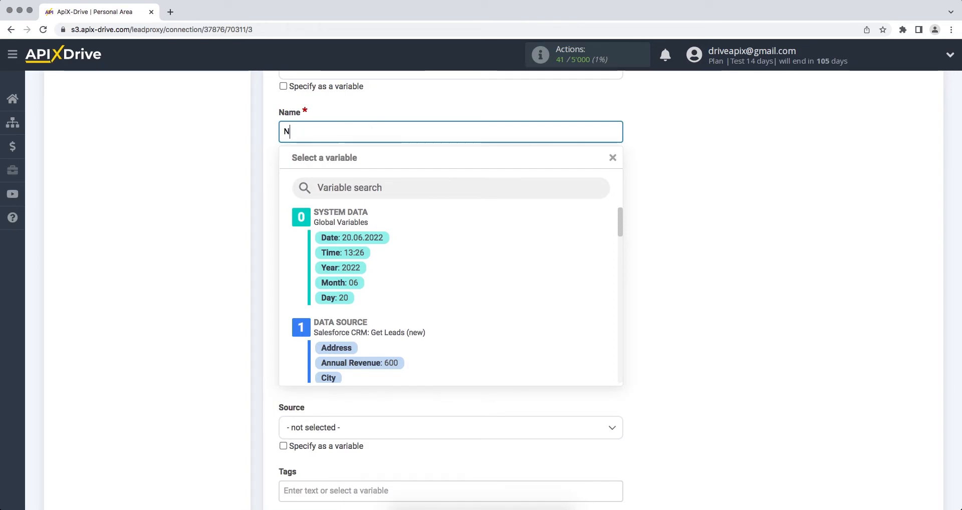
{"action": "type", "text": "ew lead from "}
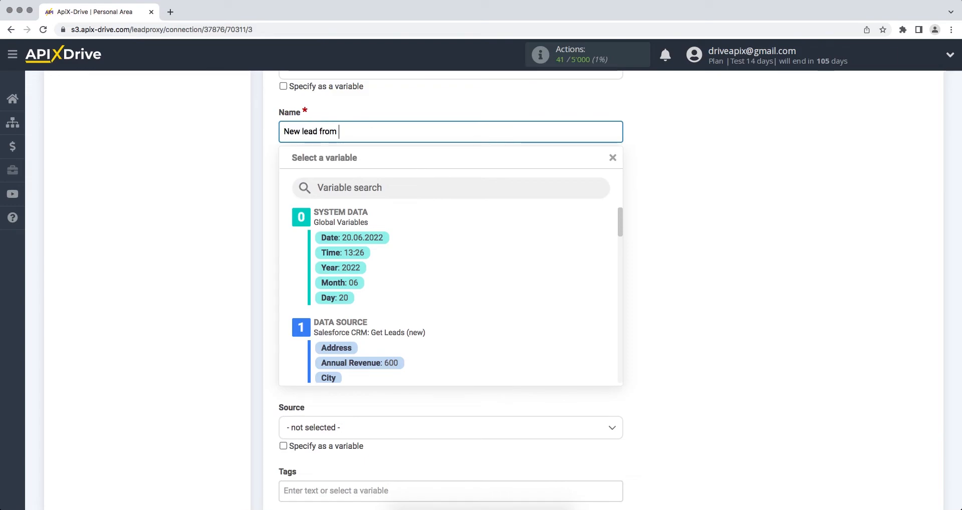
{"action": "type", "text": "Salesforce C"}
{"action": "left_click_drag", "start_coordinate": [611, 235], "coordinate": [613, 305]}
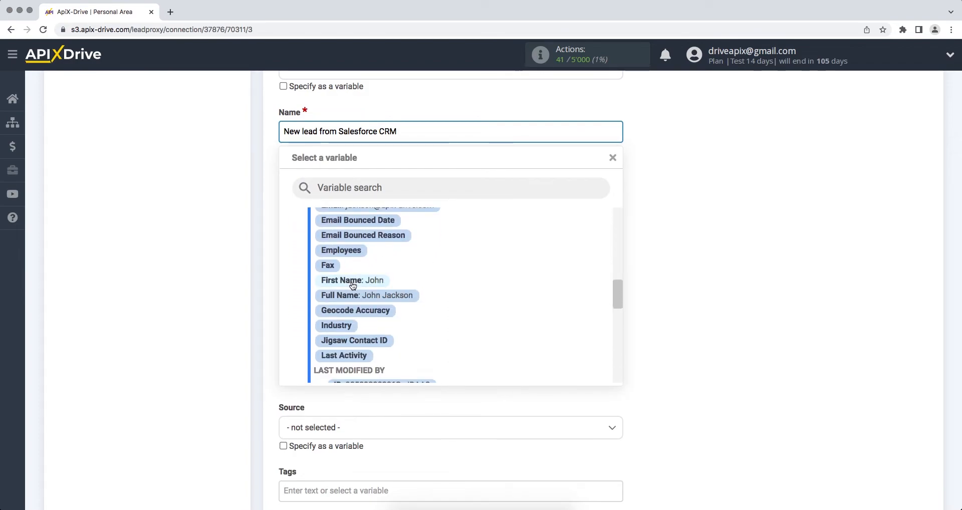
{"action": "left_click", "coordinate": [324, 279]}
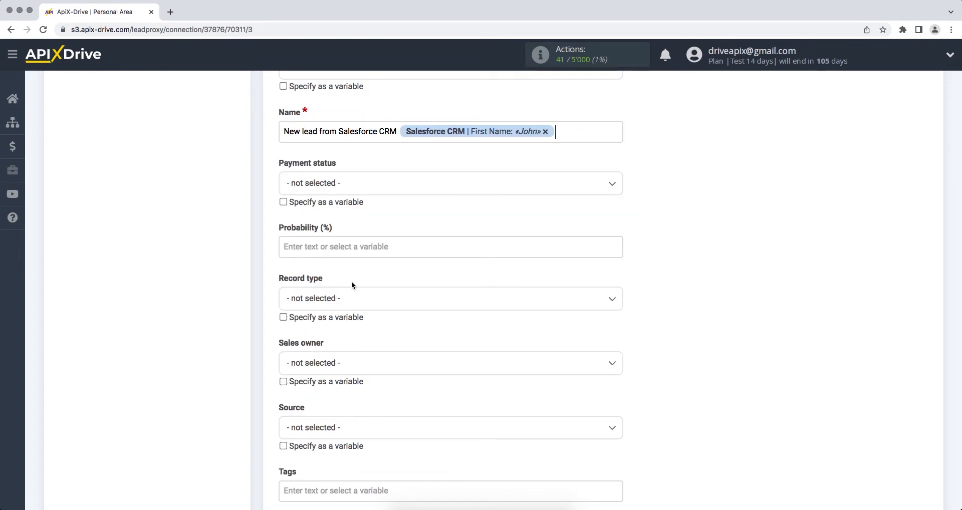
{"action": "scroll", "coordinate": [352, 285], "scroll_direction": "down", "scroll_amount": 5}
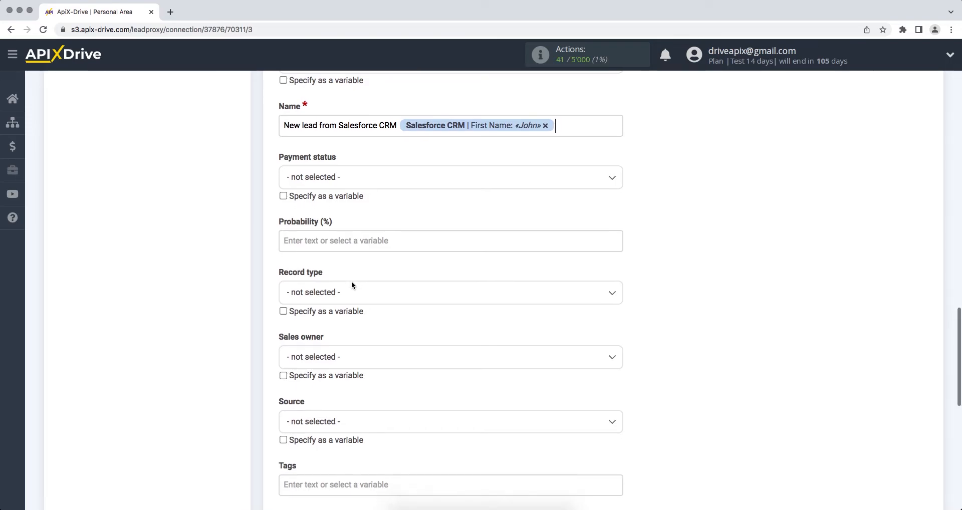
{"action": "scroll", "coordinate": [352, 286], "scroll_direction": "down", "scroll_amount": 1}
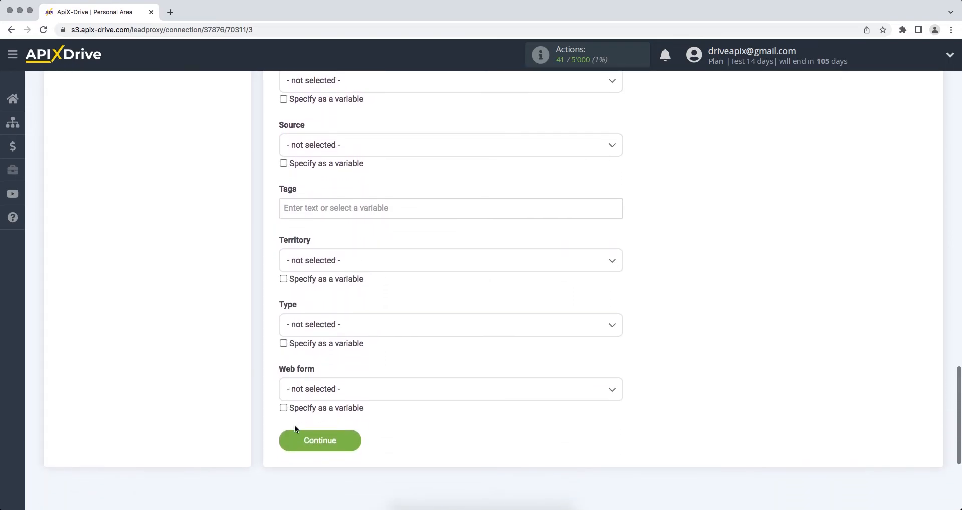
{"action": "left_click", "coordinate": [289, 440]}
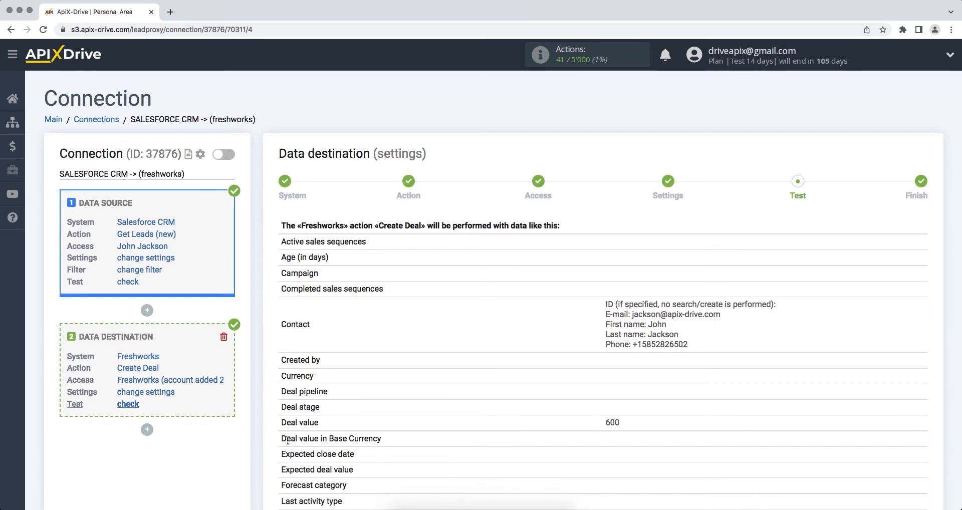
Send the Create Deal test data, named 'New lead from Salesforce CRM', to Freshworks.
{"action": "scroll", "coordinate": [301, 436], "scroll_direction": "down", "scroll_amount": 5}
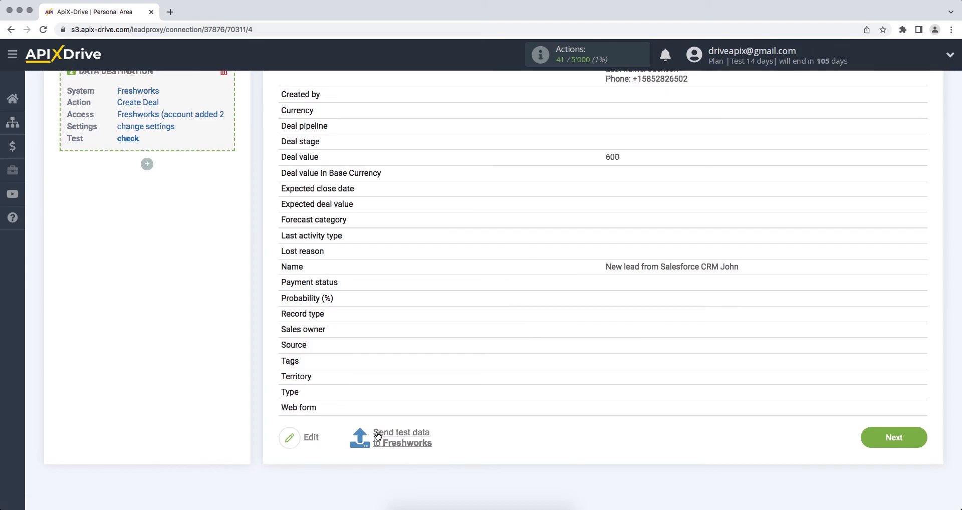
{"action": "left_click", "coordinate": [377, 434]}
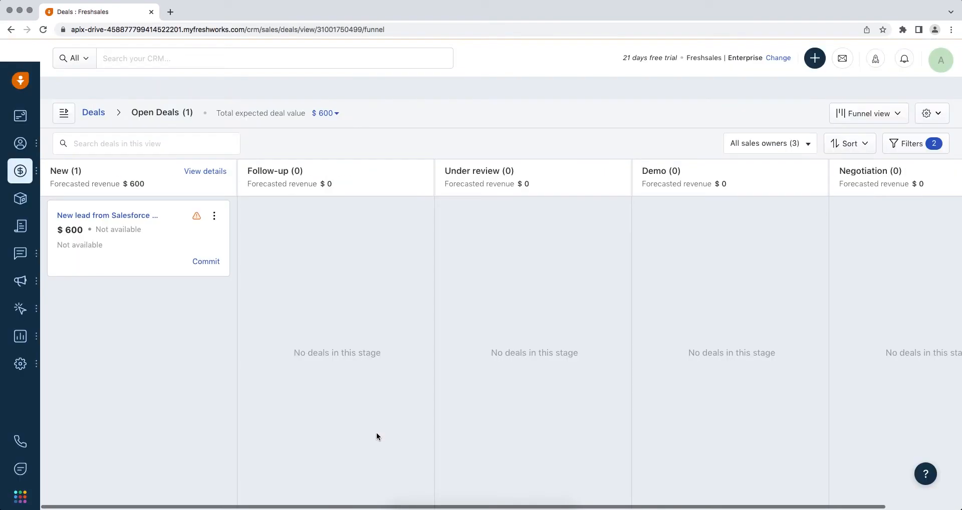
Check the $600 test deal's summary in Freshsales, including its related contact's e-mail and phone.
{"action": "left_click", "coordinate": [120, 219]}
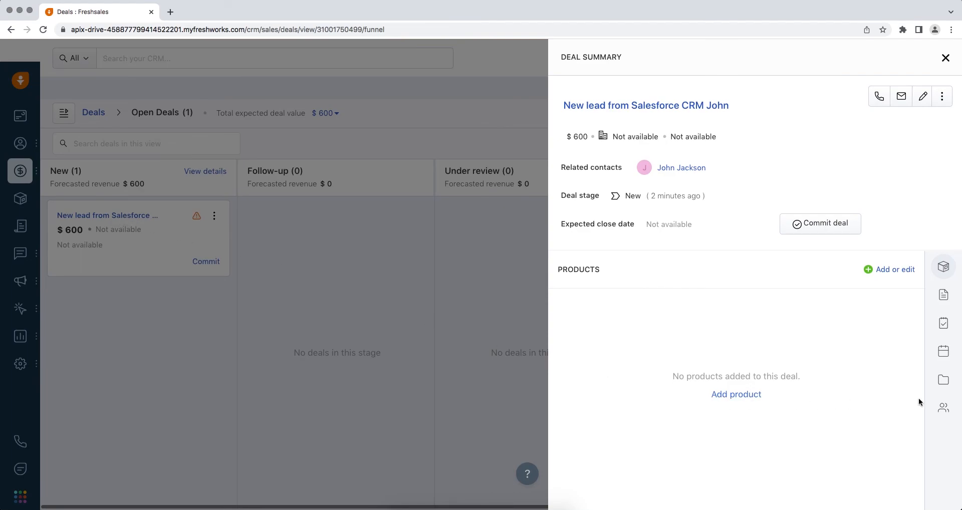
{"action": "left_click", "coordinate": [943, 408]}
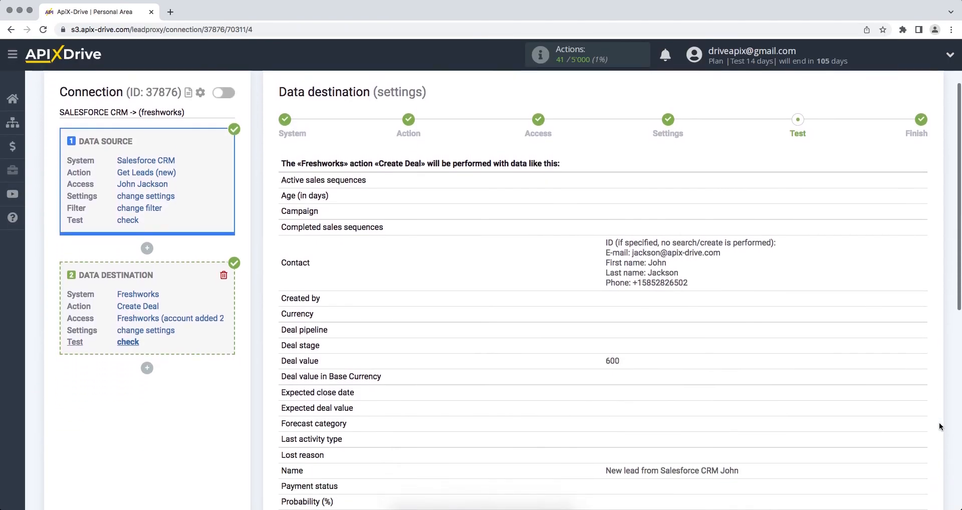
{"action": "scroll", "coordinate": [940, 426], "scroll_direction": "down", "scroll_amount": 5}
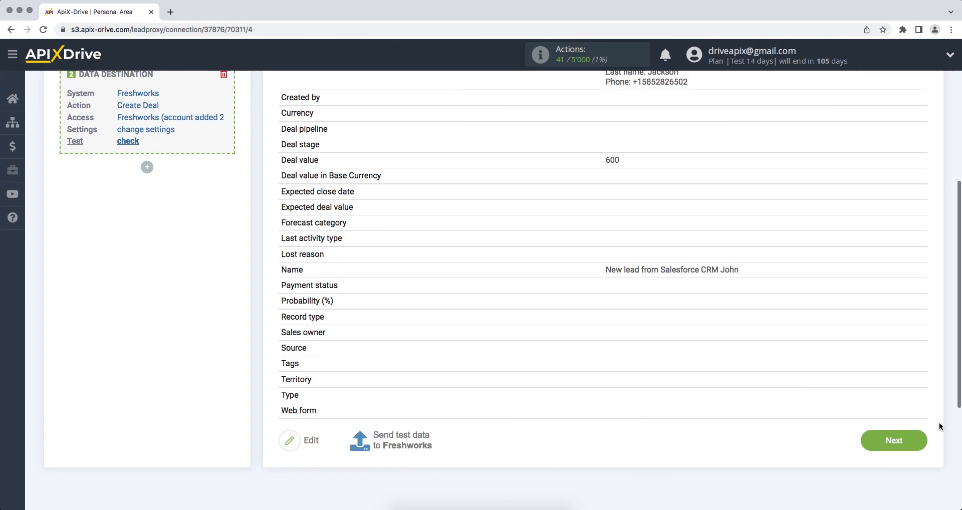
Finish the Freshworks destination setup and enable auto-update for the Salesforce CRM → Freshworks connection.
{"action": "left_click", "coordinate": [866, 442]}
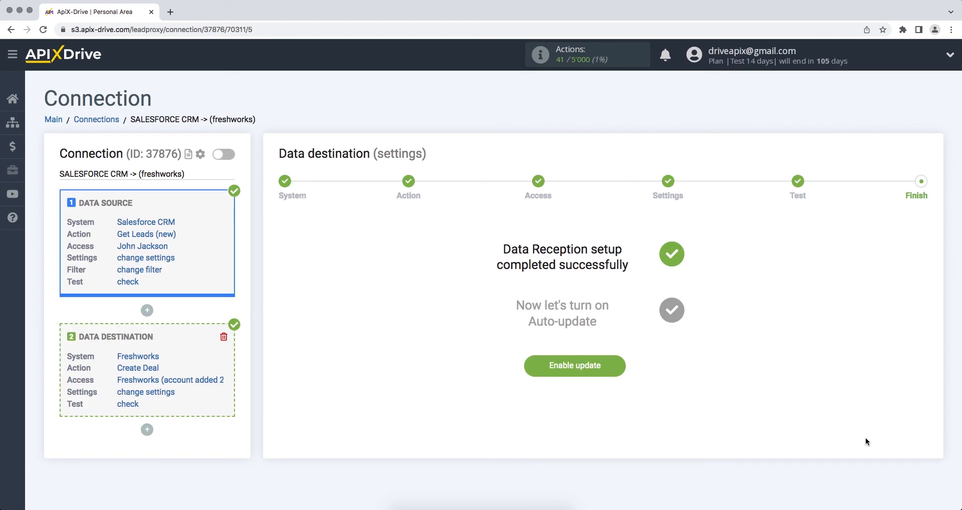
{"action": "left_click", "coordinate": [533, 373]}
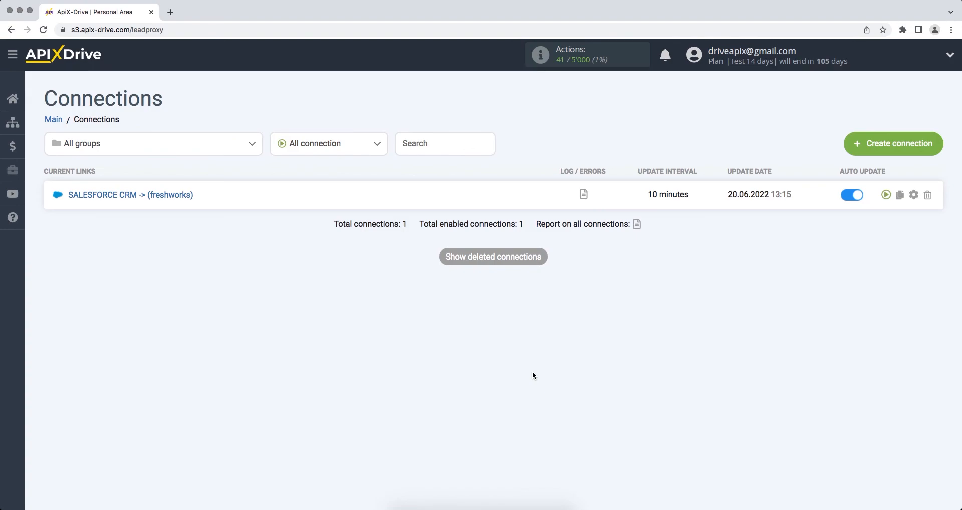
Change the connection's update interval from 10 to 5 minutes and save it.
{"action": "left_click", "coordinate": [915, 196]}
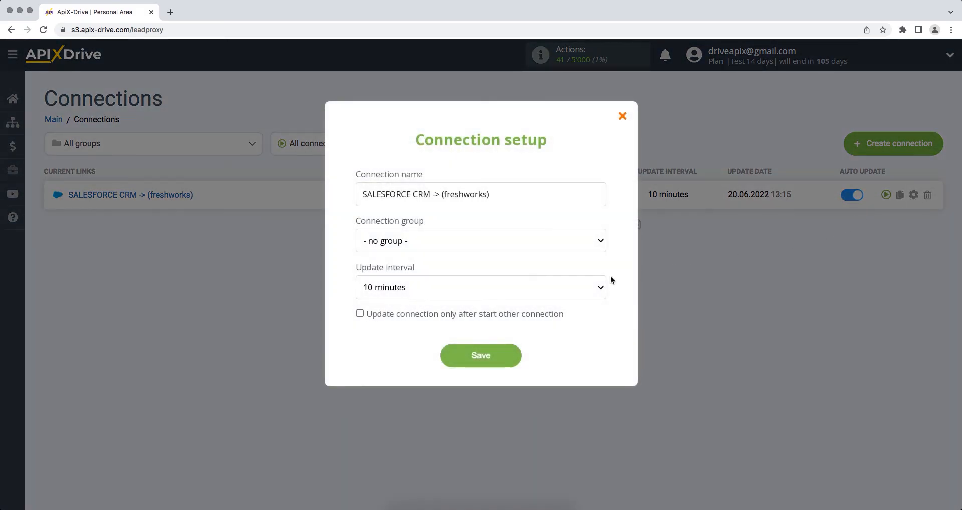
{"action": "left_click", "coordinate": [597, 282]}
{"action": "left_click", "coordinate": [594, 276]}
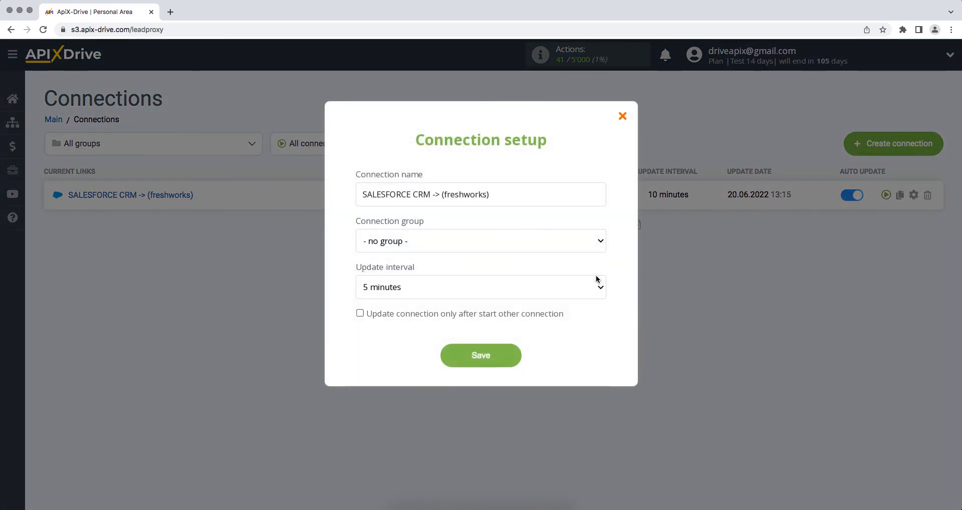
{"action": "left_click", "coordinate": [458, 351]}
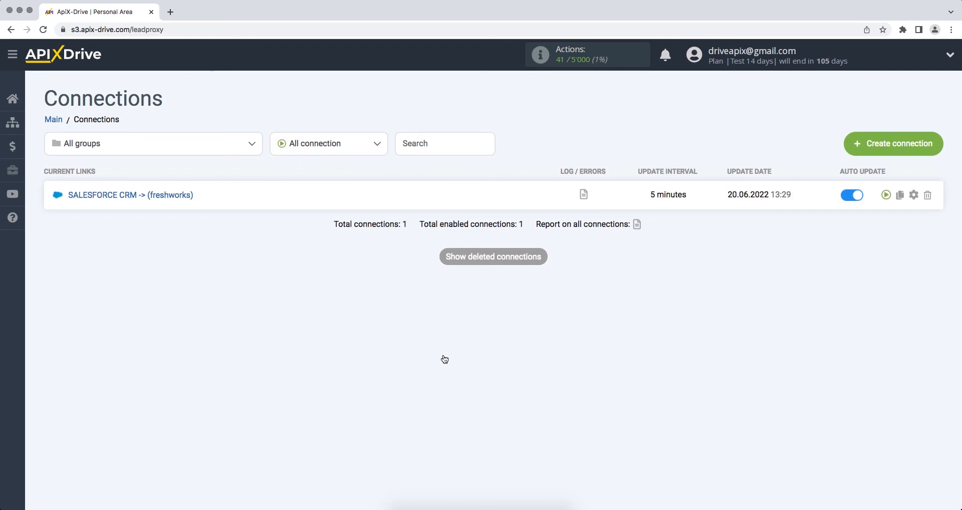